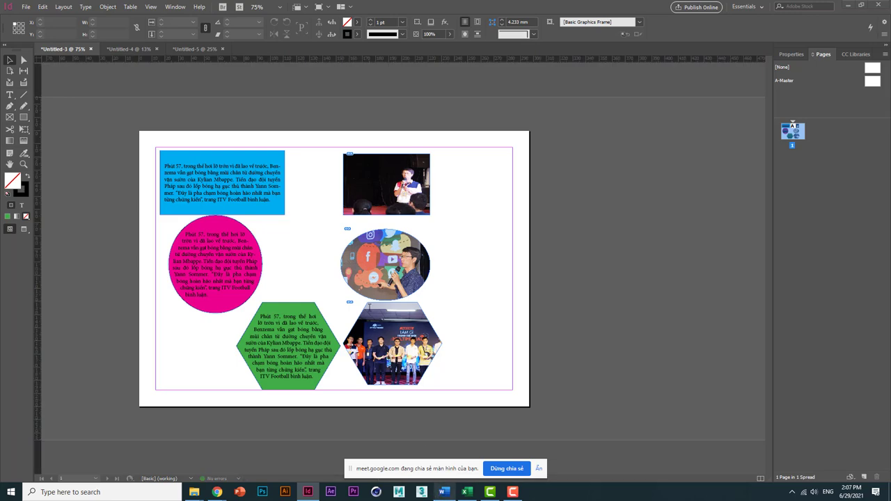
- Switch to the Bai 1 Word notes, highlight the "Giao diện: như Ai (Windown / Control)" line, and return to InDesign
click(441, 493)
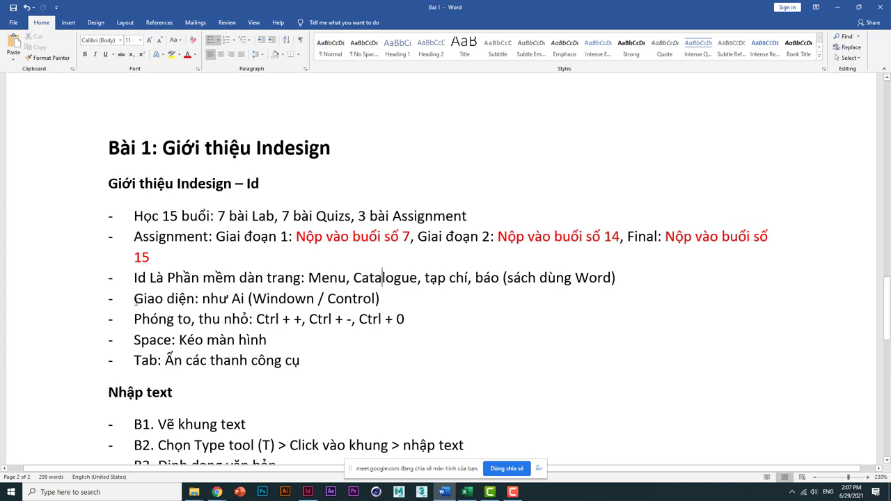
drag(134, 301, 394, 298)
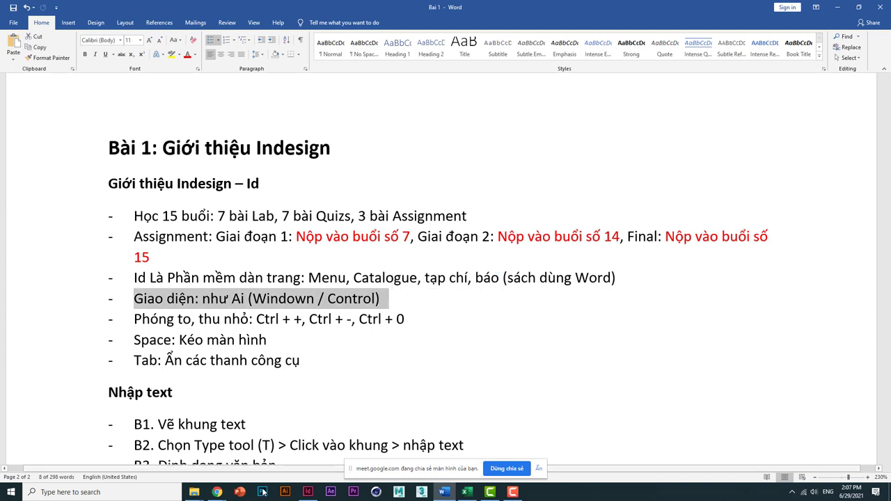
click(308, 492)
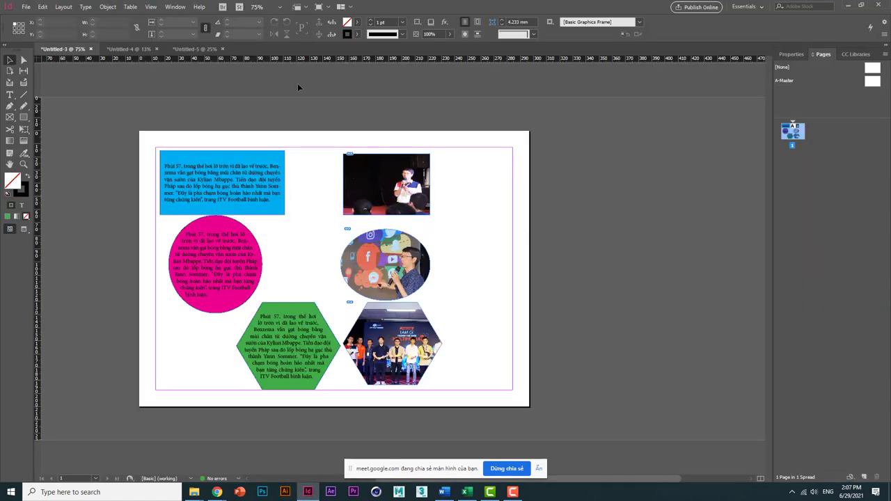
- Hide the Control bar, display the document's Properties panel, and show the Control bar again
click(175, 6)
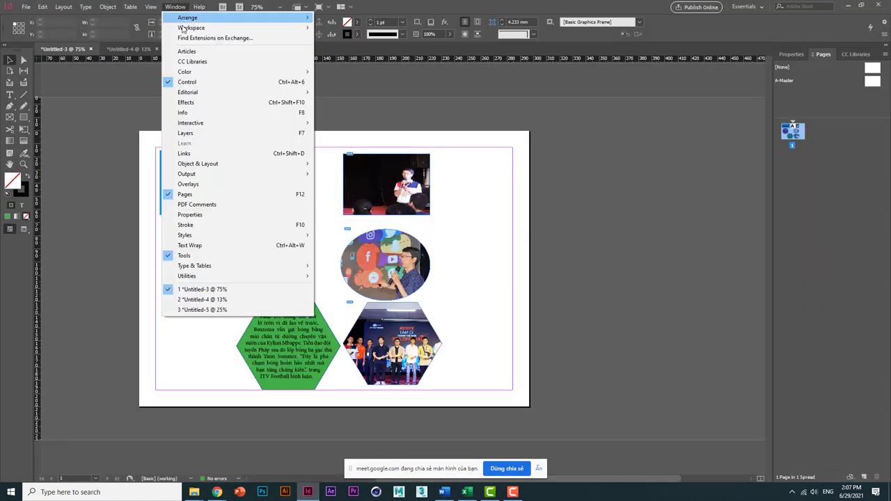
key(Escape)
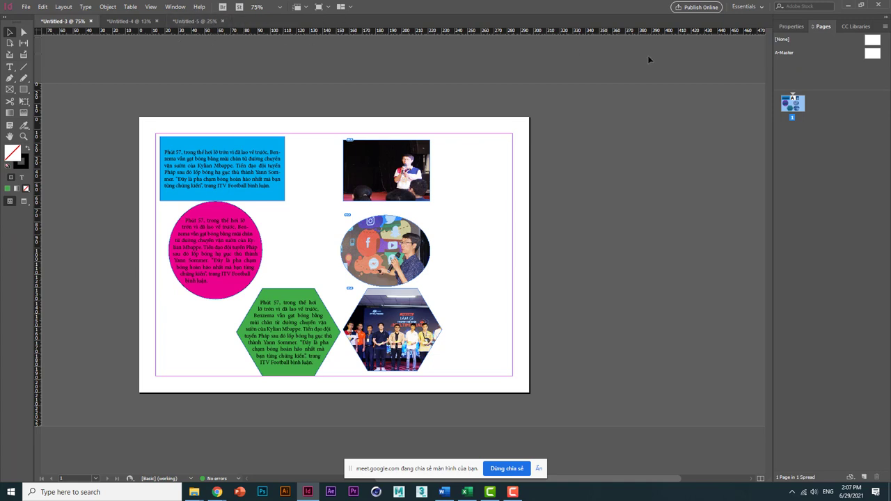
click(789, 27)
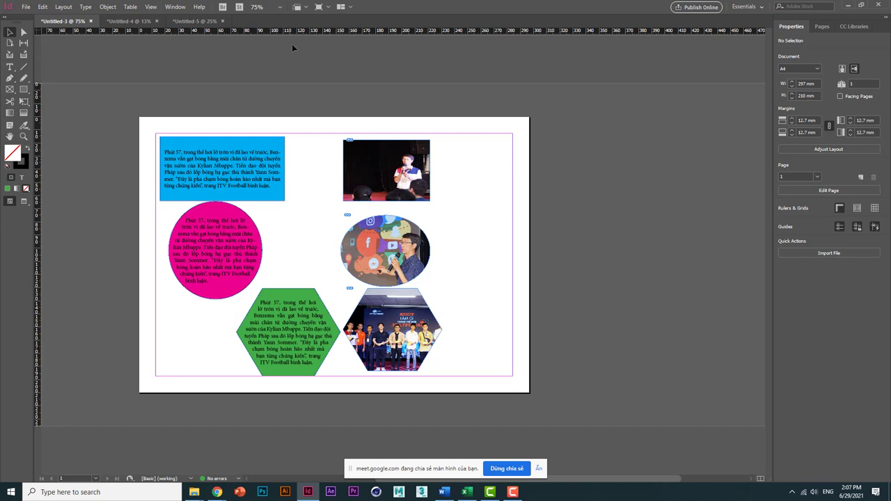
click(175, 7)
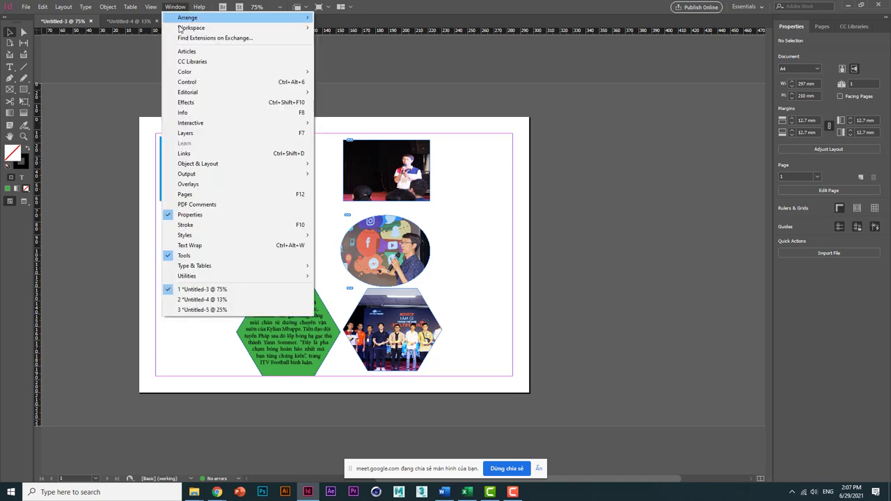
click(228, 82)
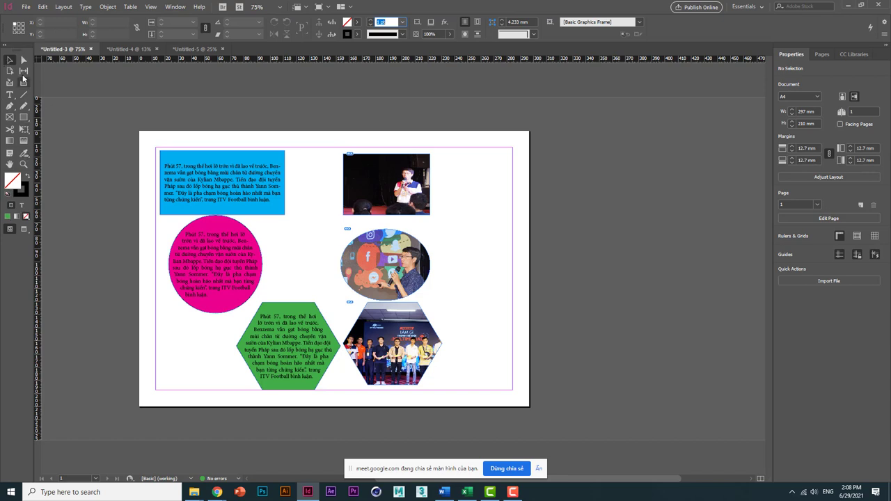
- Collapse and re-expand the toolbar and the panel dock, and pull the Pages panel out of its group
click(5, 49)
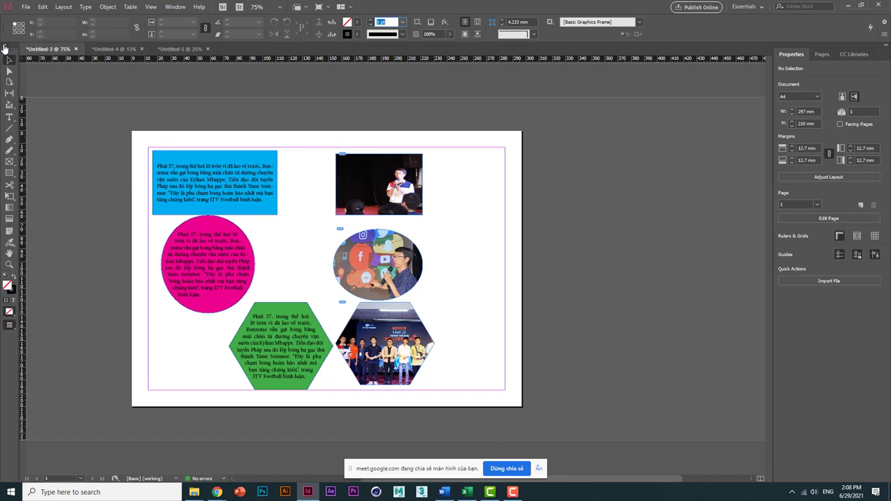
click(5, 49)
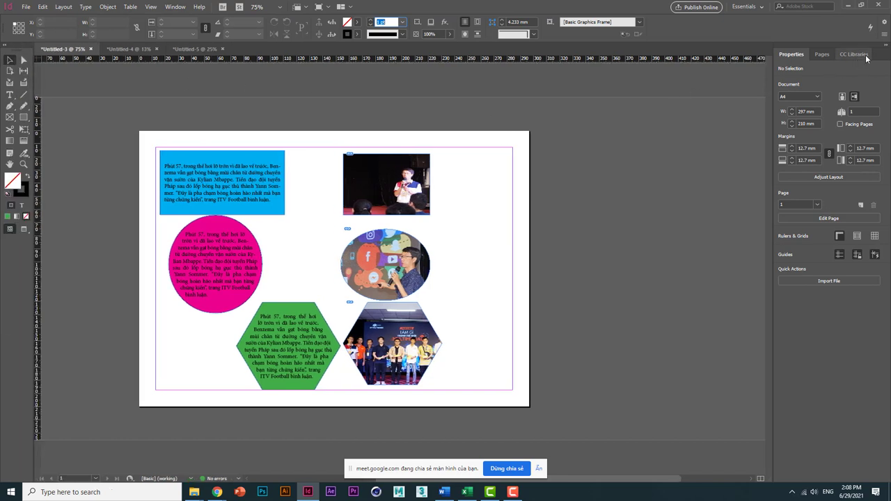
click(887, 49)
click(886, 49)
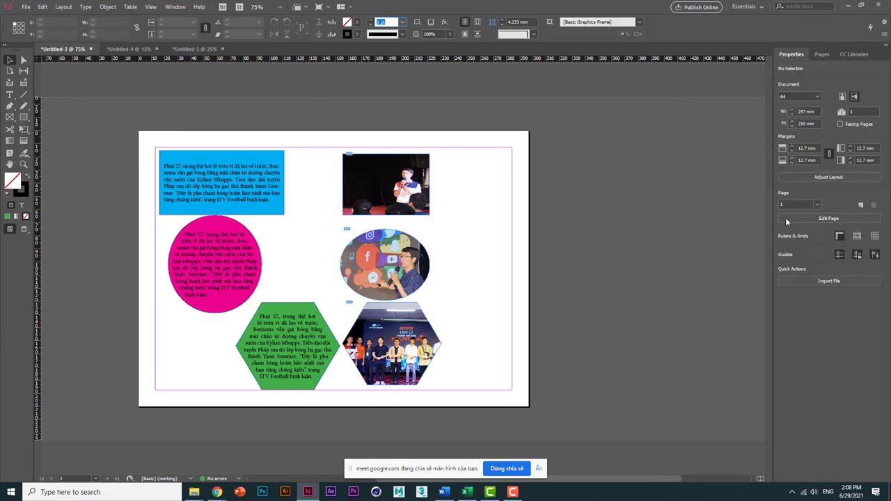
click(820, 56)
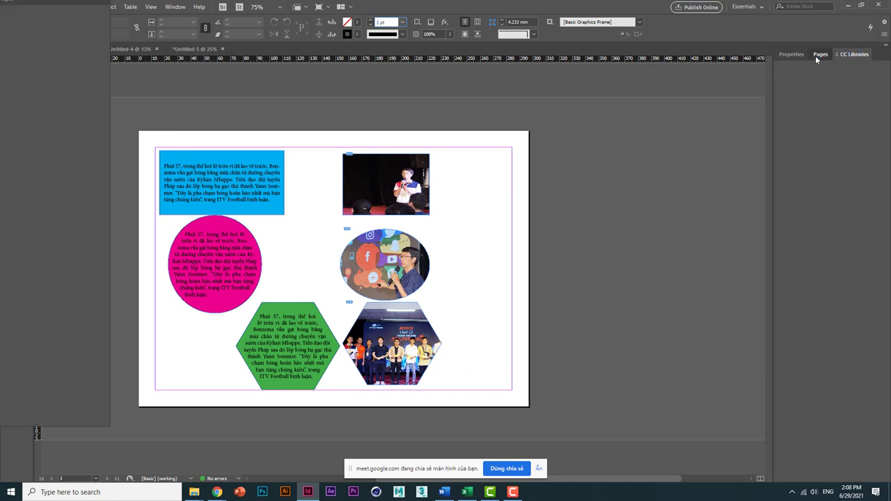
click(789, 57)
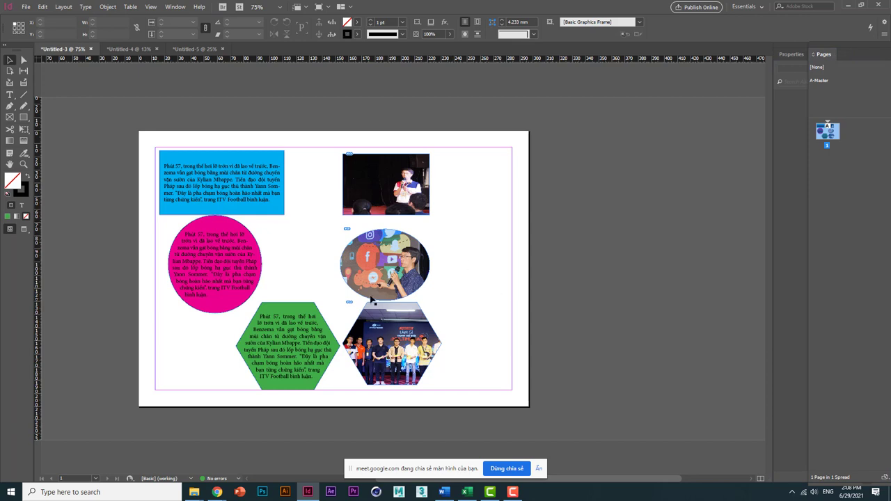
- Magnify the page's text shapes and photos with the Zoom tool, and return to the Selection tool
click(24, 165)
drag(138, 140, 489, 414)
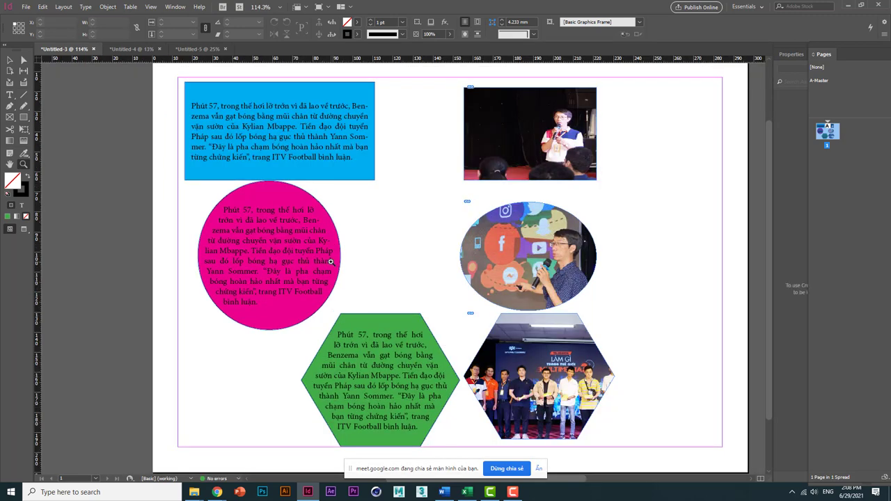
key(v)
scroll(228, 284, down, 2)
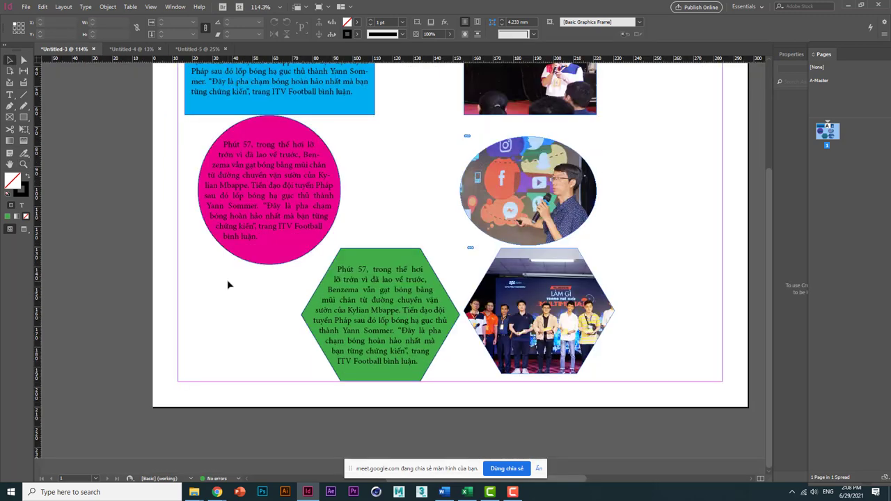
- Zoom the page out to 25%, zoom in to 150%, and fit the whole page in the window
key(ctrl+minus)
key(ctrl+minus)
key(ctrl+minus)
key(ctrl+minus)
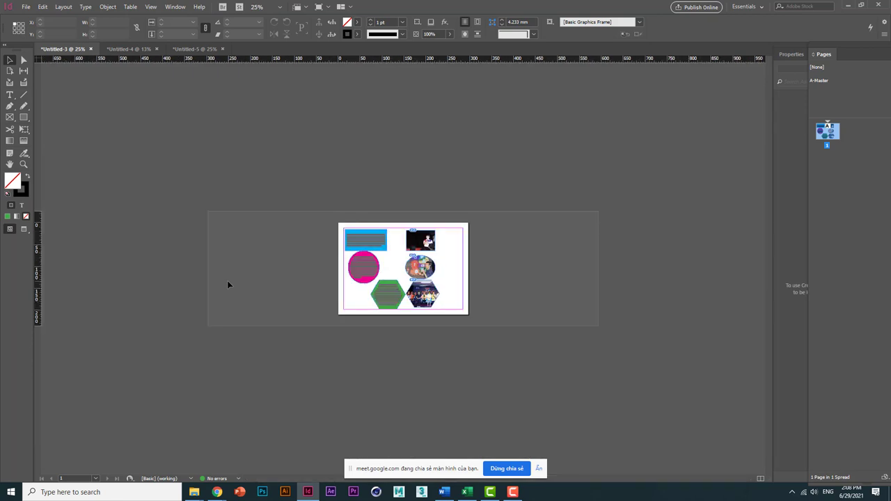
key(ctrl+equal)
key(ctrl+equal)
key(ctrl+equal)
key(ctrl+equal)
key(ctrl+equal)
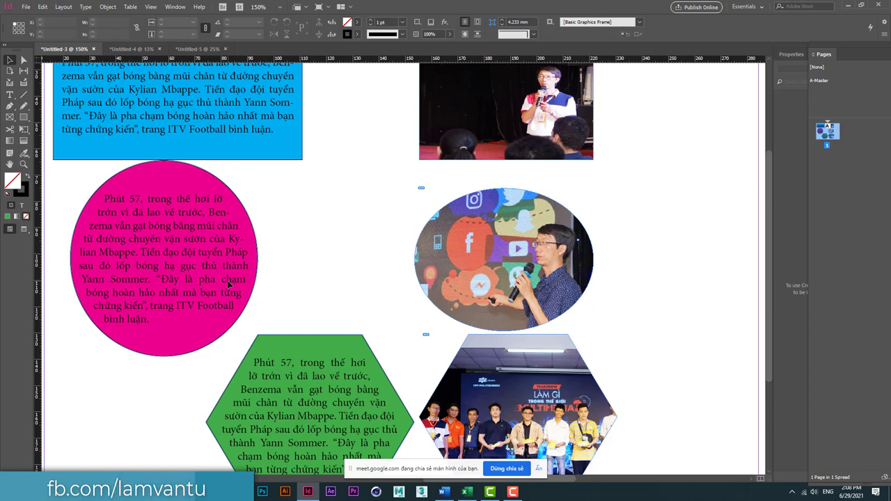
key(ctrl+0)
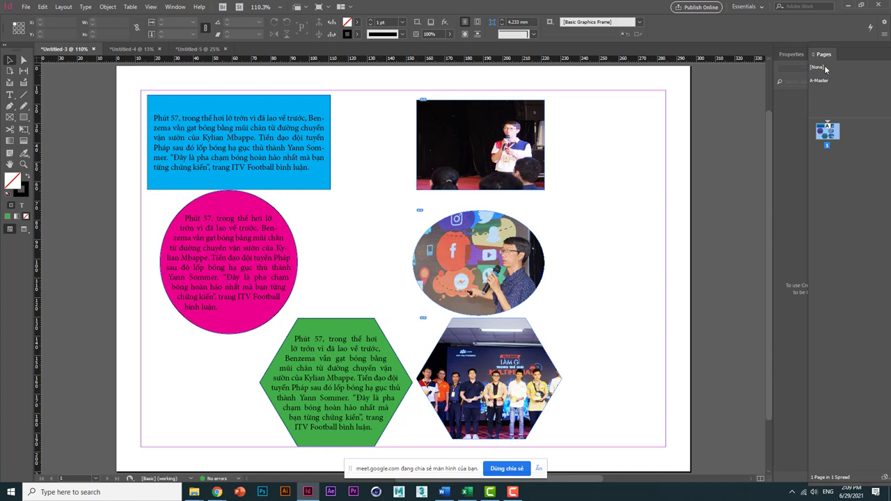
- Dock the Pages panel back into the group between Properties and CC Libraries
mouse_move(829, 56)
mouse_down()
mouse_move(813, 113)
mouse_move(826, 57)
mouse_move(813, 60)
mouse_move(832, 62)
mouse_move(821, 55)
mouse_up()
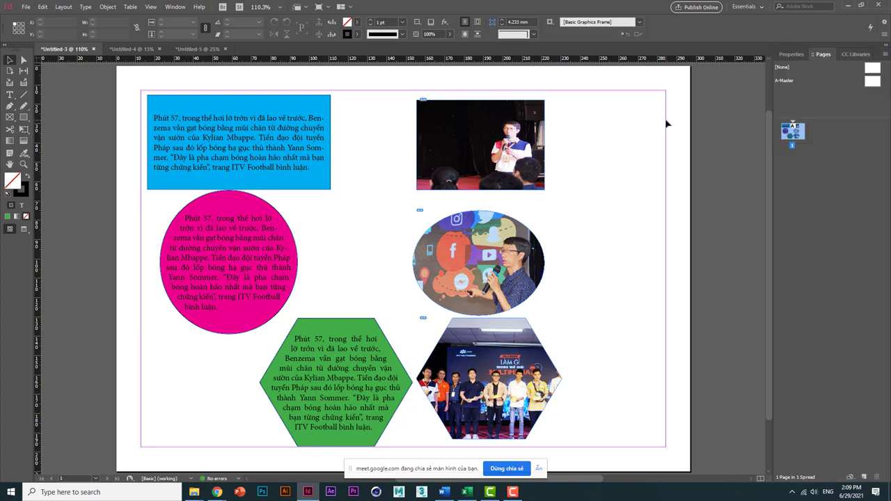
- Toggle all panels and toolbars off and back on, and show the rulers around the page
key(Tab)
key(Tab)
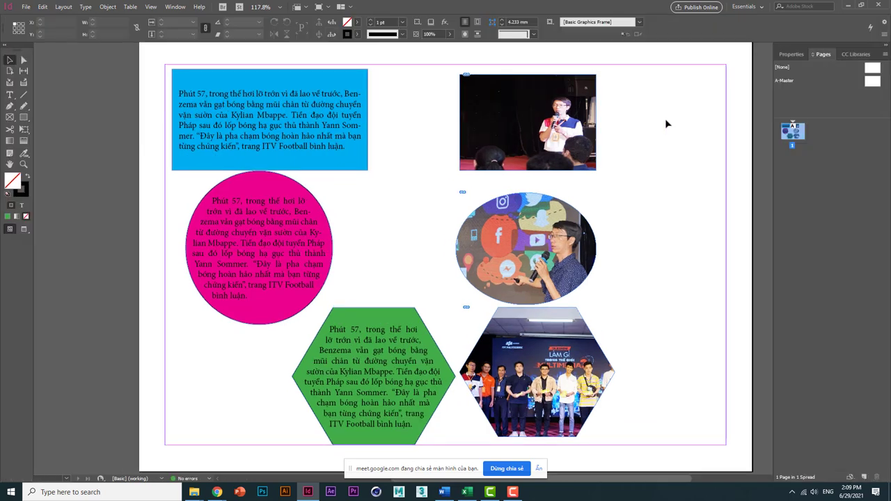
key(Tab)
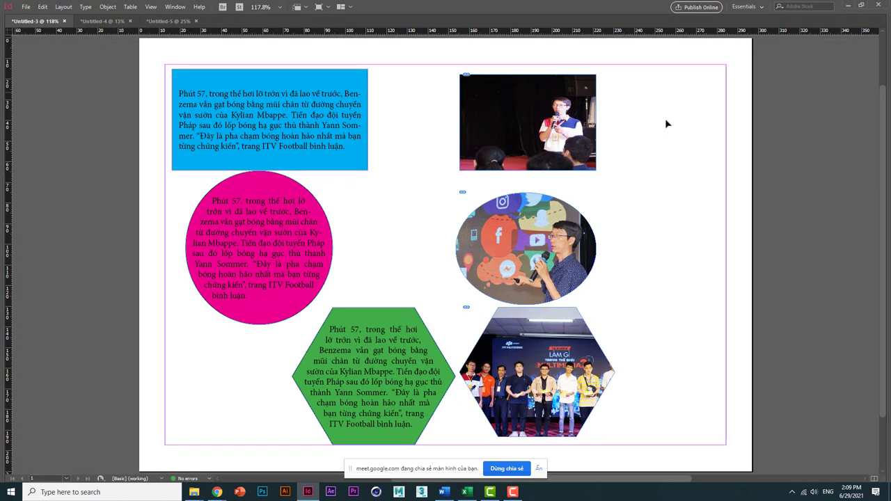
key(Tab)
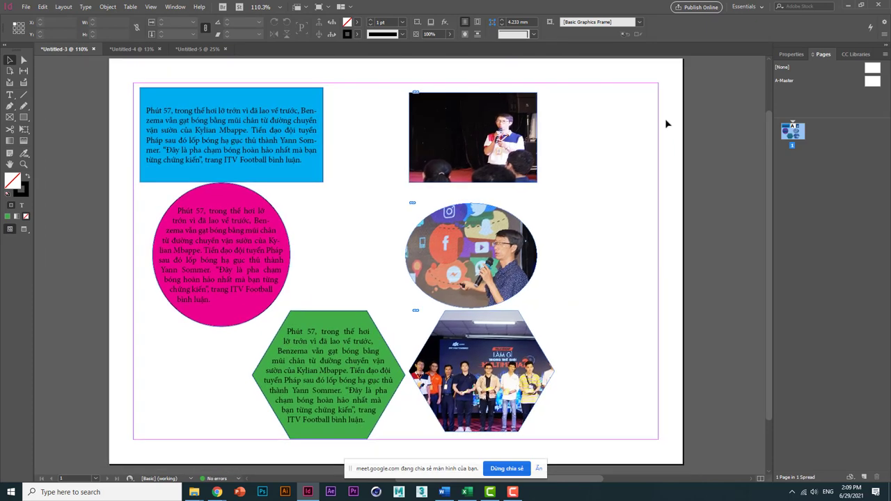
key(ctrl+r)
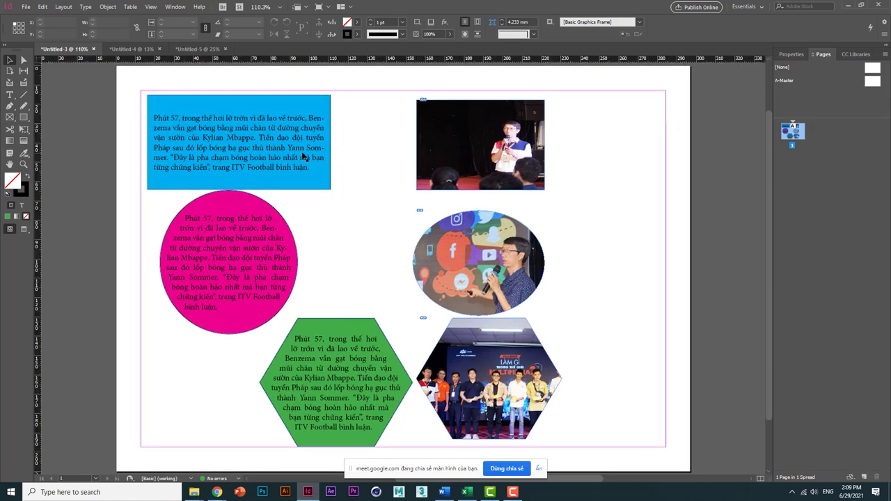
- Look up the available Screen Mode options and the shortcut for Presentation
click(150, 7)
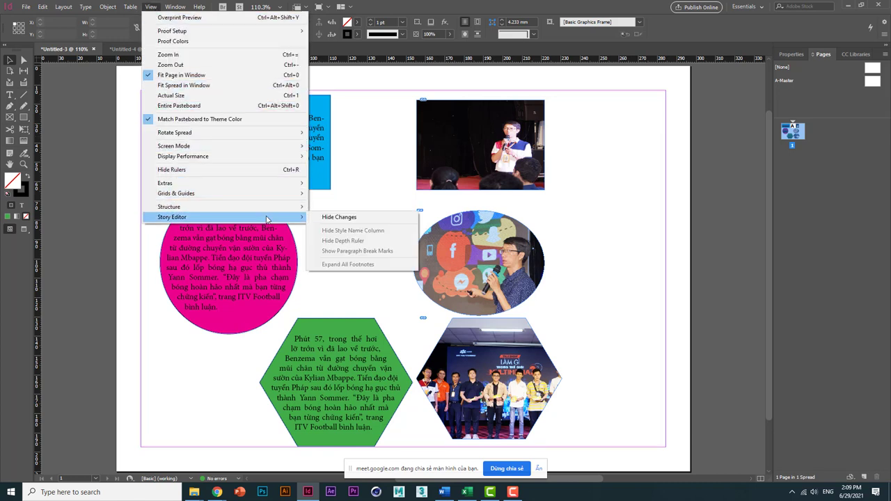
mouse_move(255, 145)
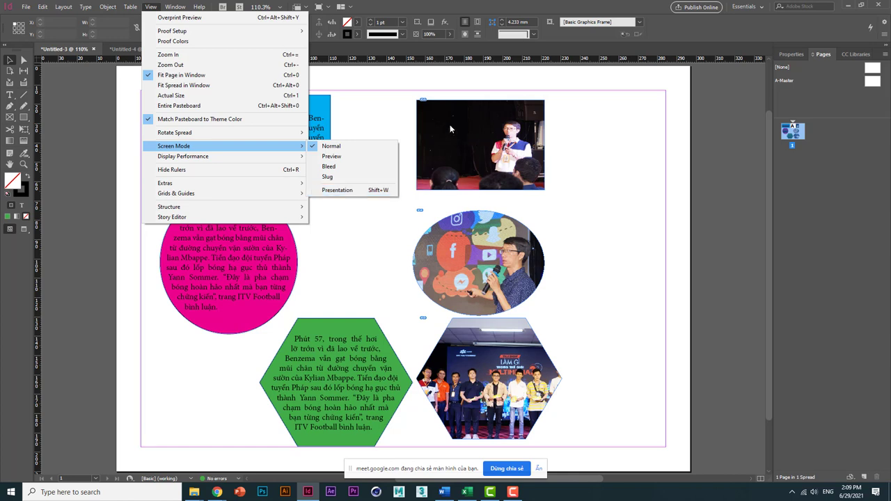
click(439, 150)
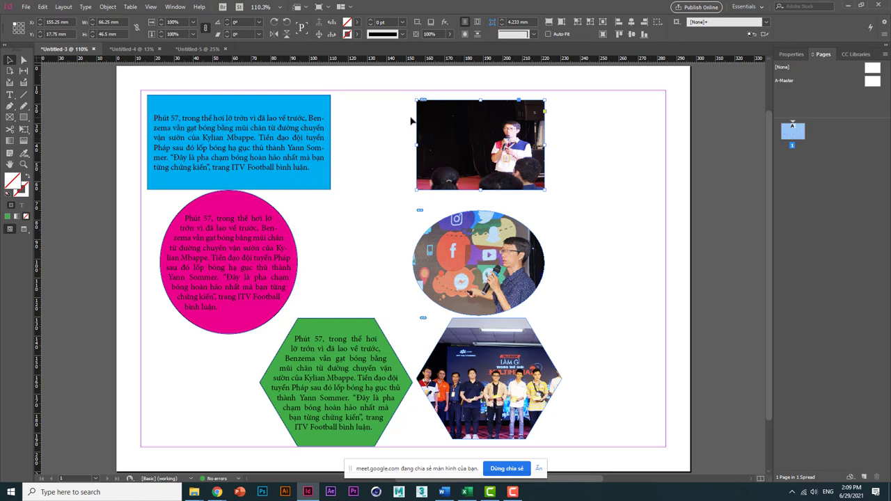
key(Delete)
key(ctrl+z)
click(615, 142)
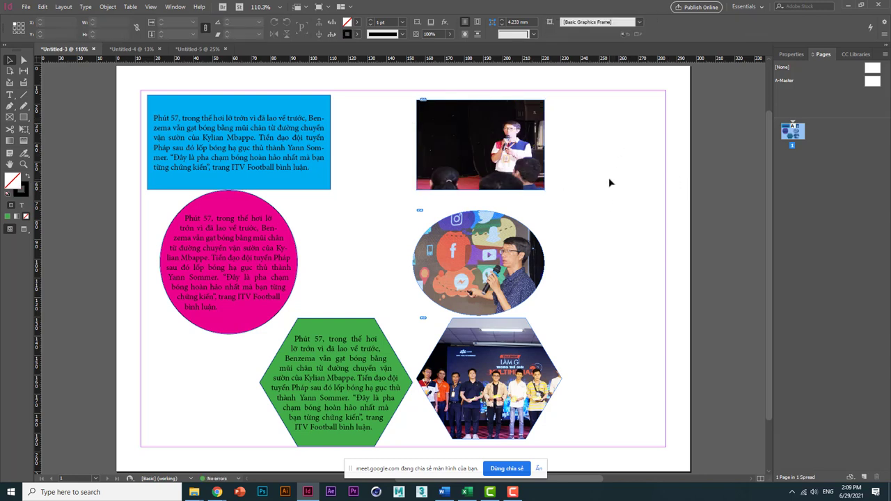
- Switch the Vietnamese typing utility to English input, view the page in Presentation mode, and return to the normal view
click(792, 492)
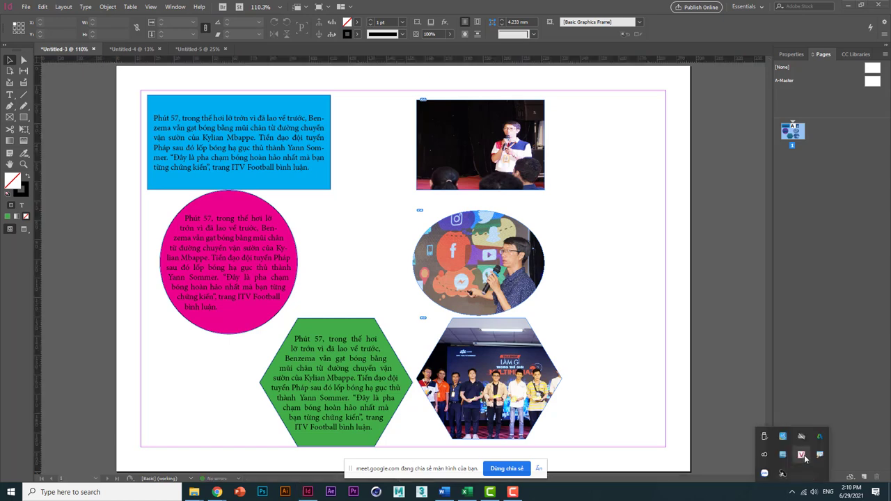
click(643, 331)
key(shift+w)
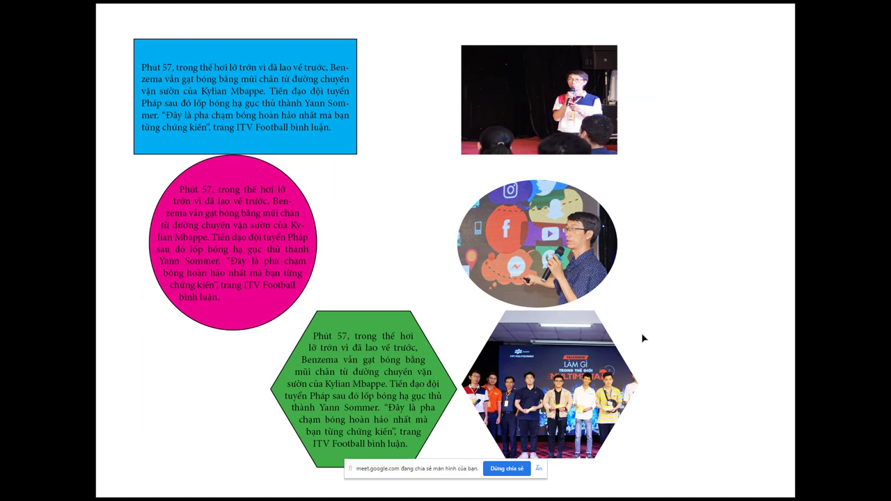
key(Escape)
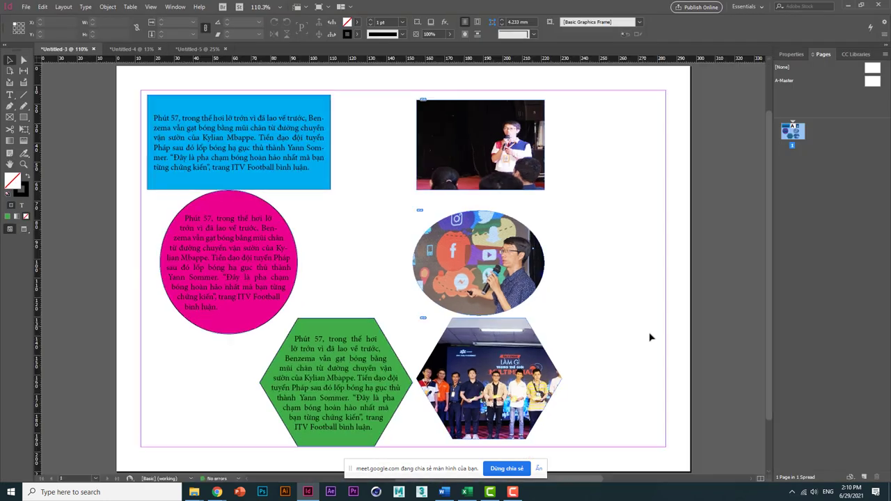
- Switch the typing utility back to Vietnamese input and return to the page
click(792, 492)
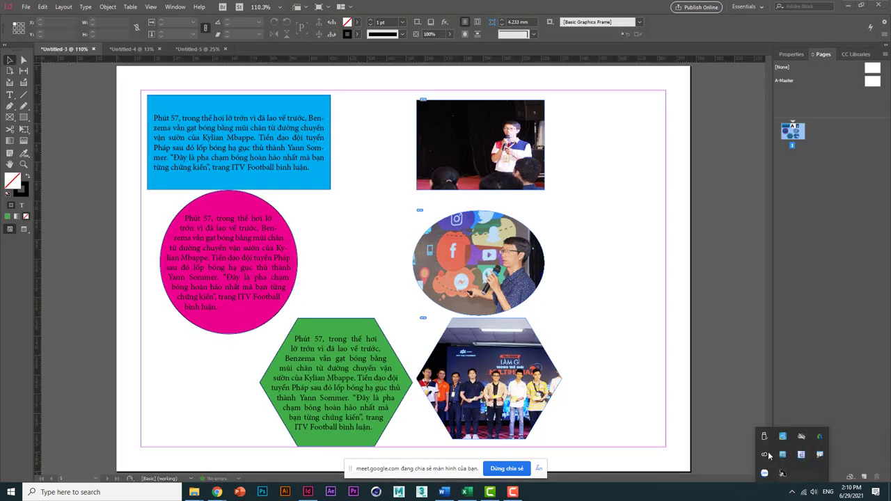
click(801, 454)
click(630, 285)
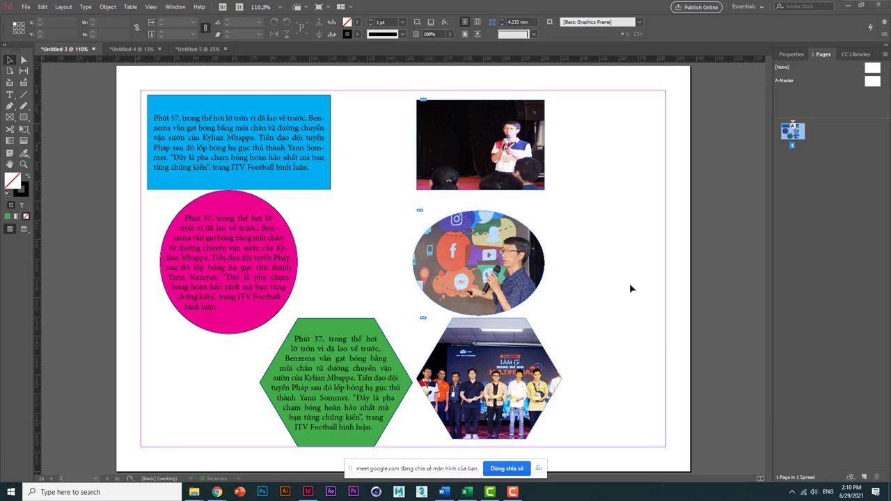
- Set the page's Screen Mode to Presentation
click(175, 7)
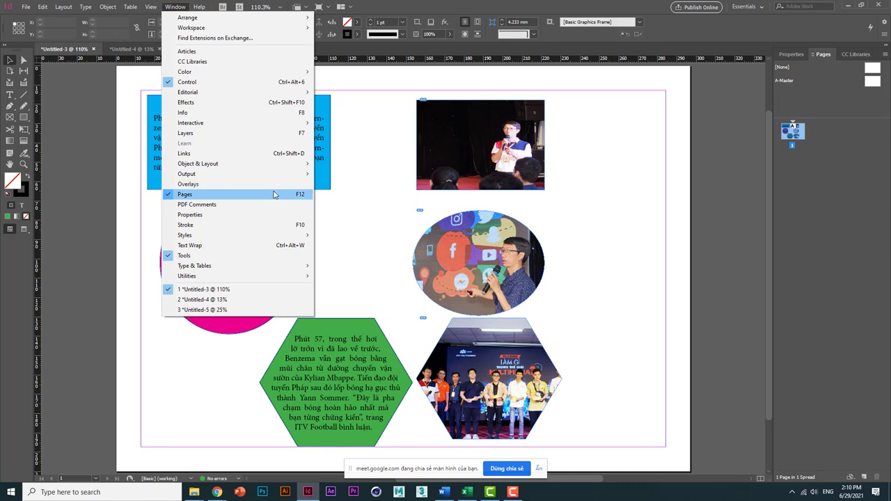
click(175, 6)
click(151, 6)
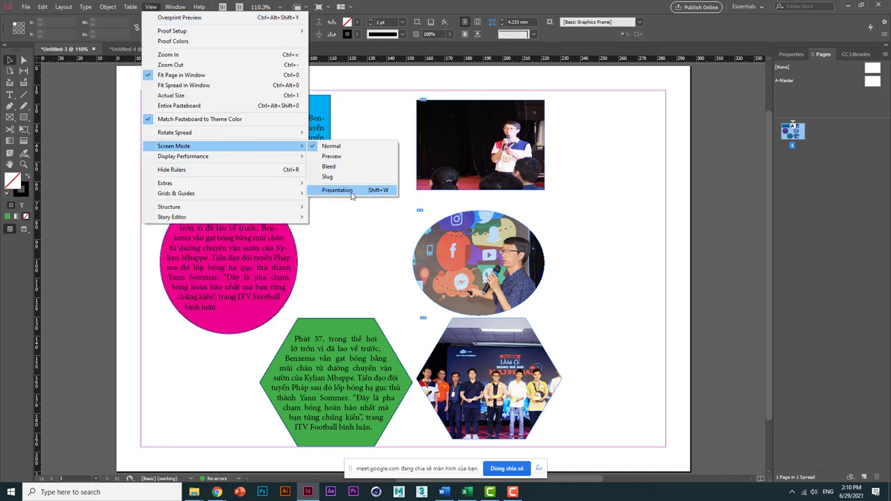
click(337, 191)
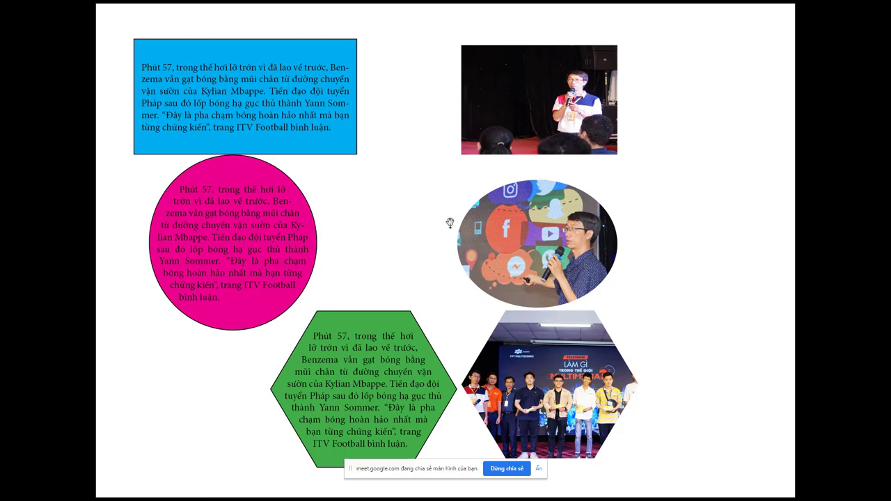
- Leave Presentation mode and stretch the pink circular text frame to about 75 mm wide
key(Escape)
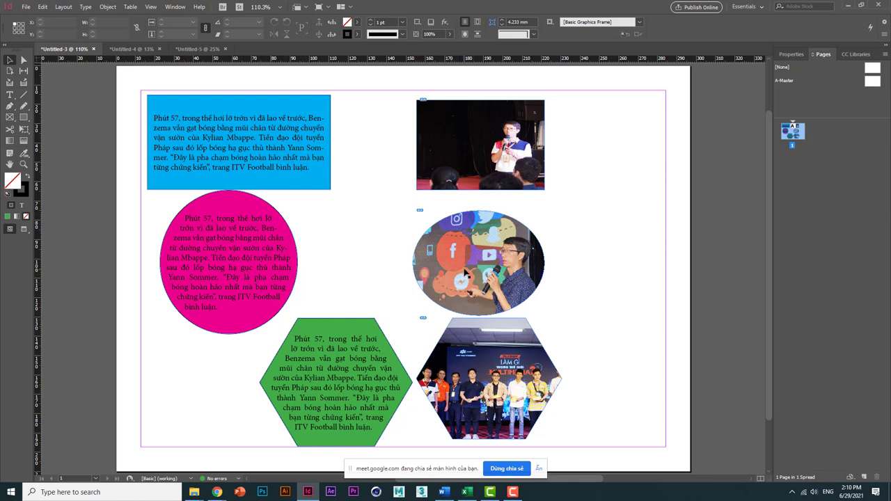
click(262, 283)
drag(299, 269, 306, 269)
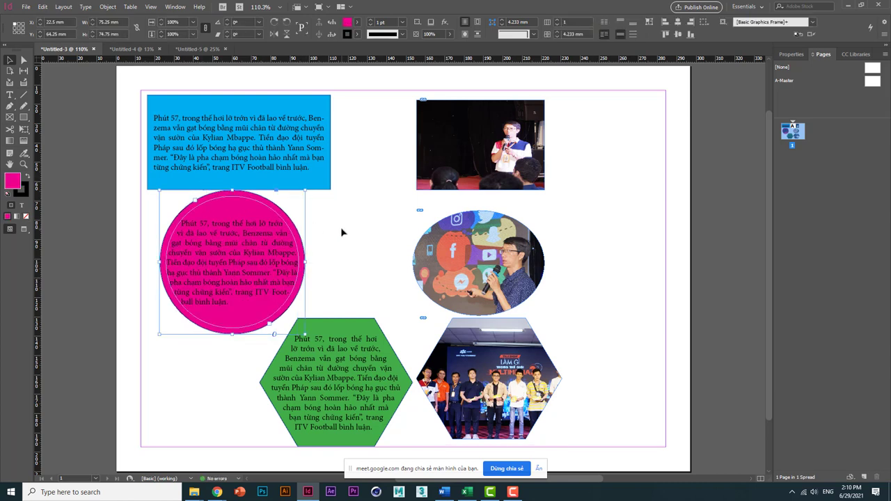
- In the Word notes, add a bullet after the Tab line reading "Shift + W: Full màn hình (View / Screen mode / Presention)"
click(444, 491)
triple_click(234, 299)
click(203, 317)
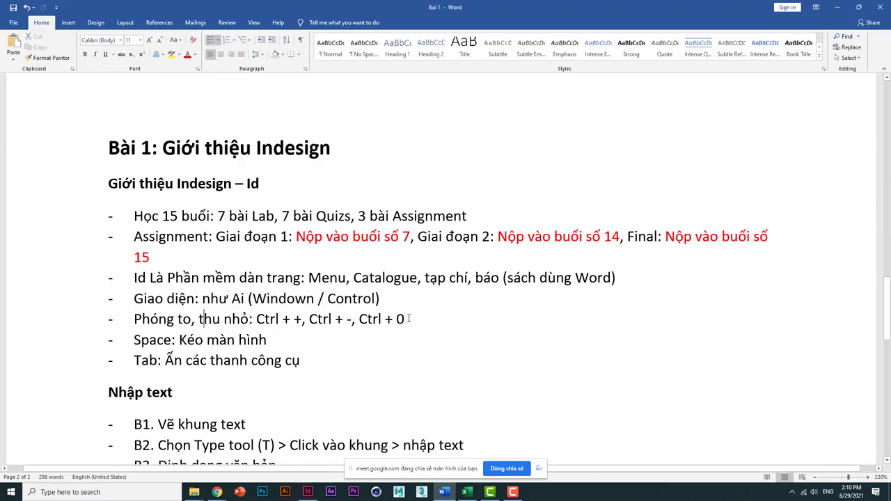
drag(136, 340, 268, 340)
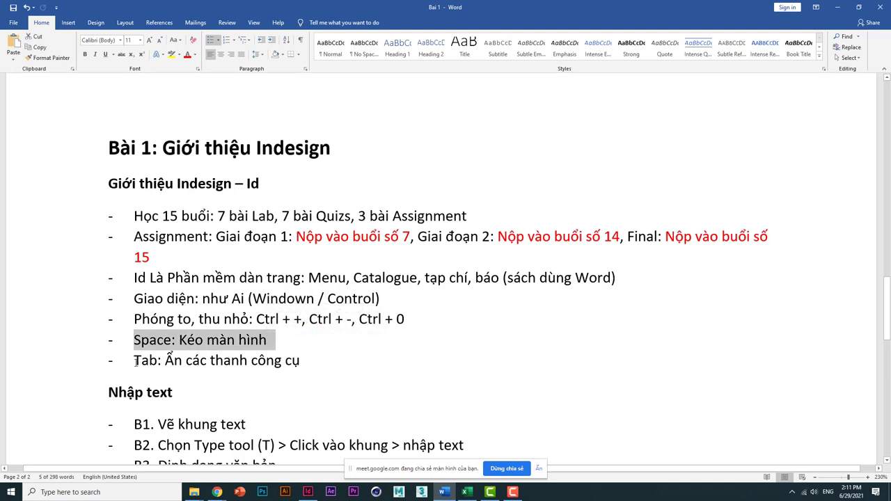
triple_click(198, 367)
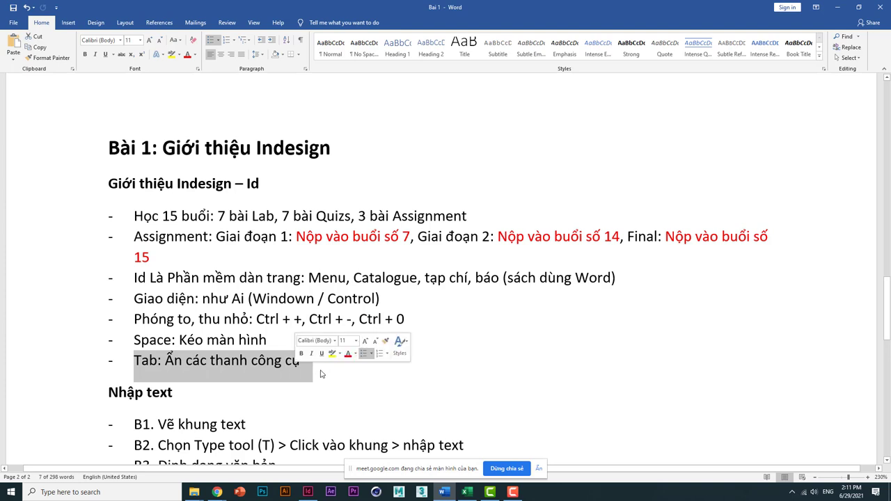
click(320, 374)
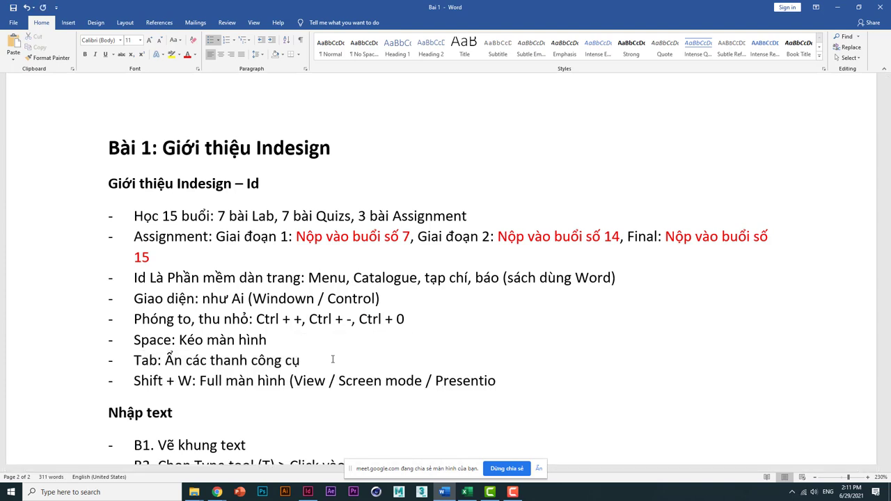
text(n)
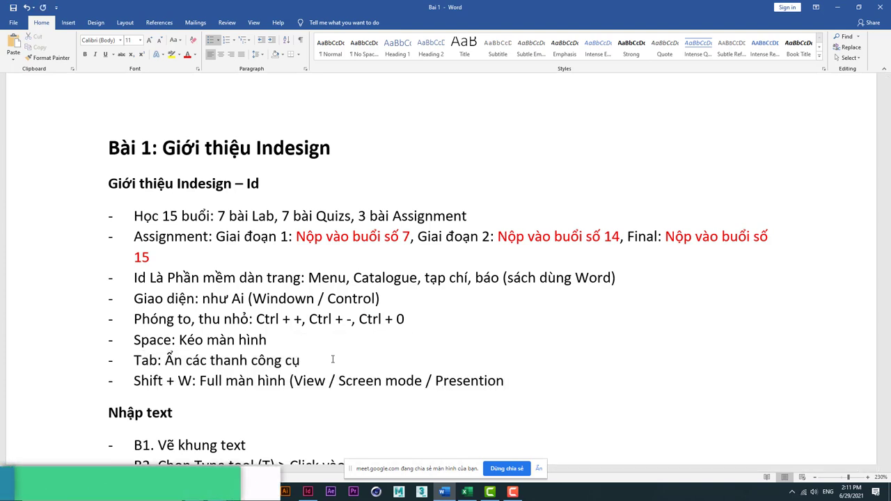
text())
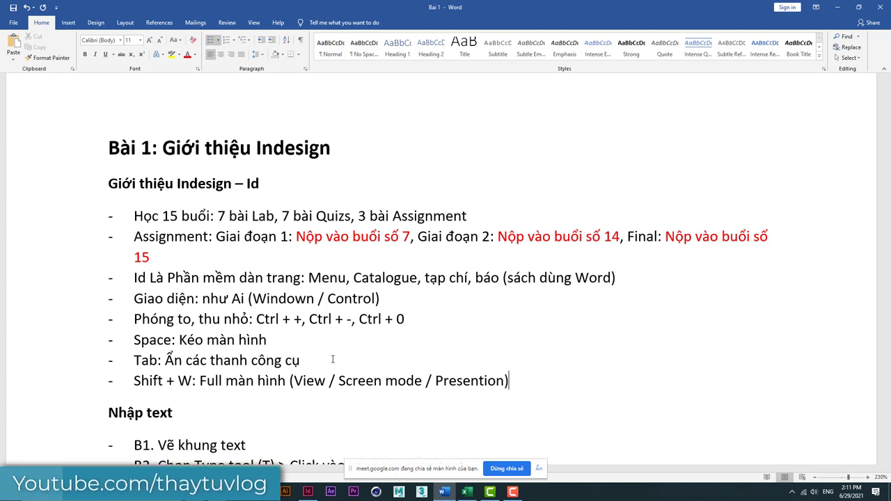
- Read the "Nhập text" and "Chèn hình" sections of the notes
scroll(282, 334, down, 1)
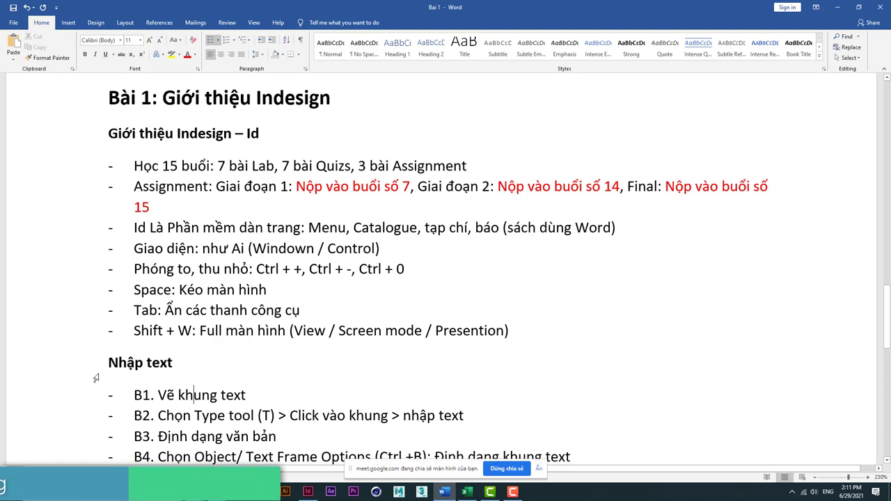
triple_click(191, 365)
scroll(198, 334, down, 4)
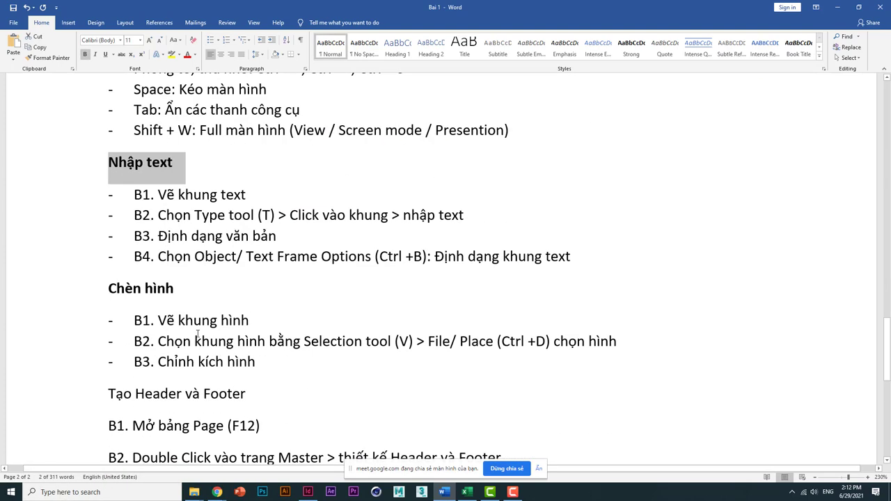
scroll(185, 226, up, 1)
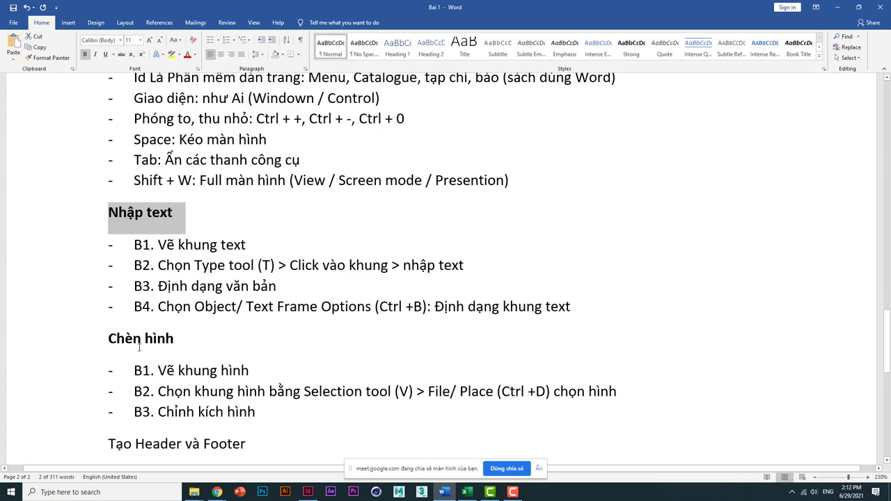
- Switch back to InDesign and examine the sample text frames and picture frames on the page
click(307, 491)
click(298, 171)
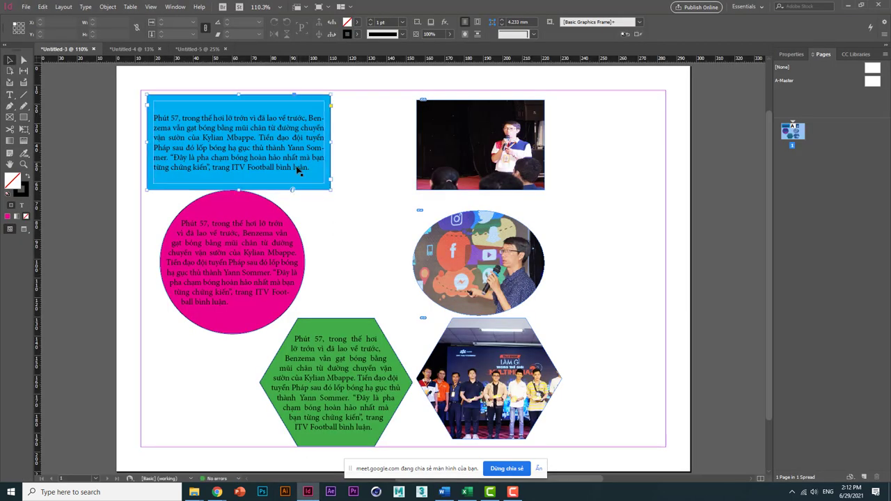
click(460, 169)
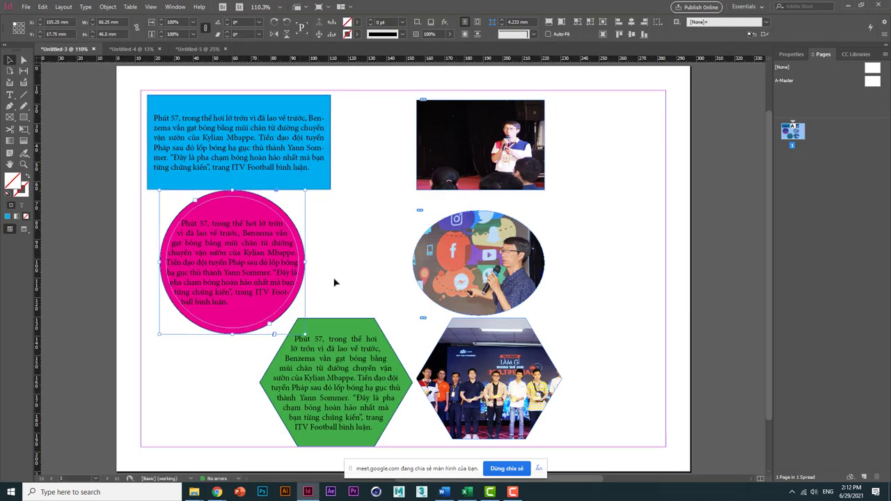
click(397, 342)
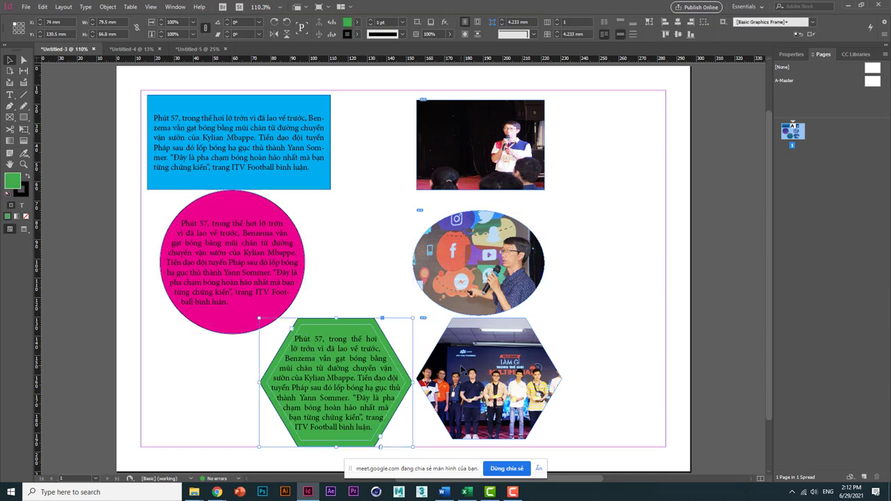
click(461, 370)
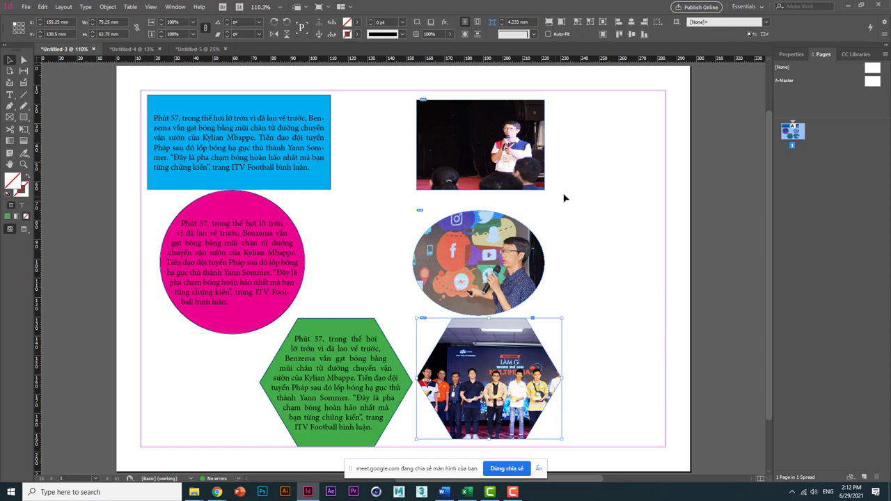
click(588, 148)
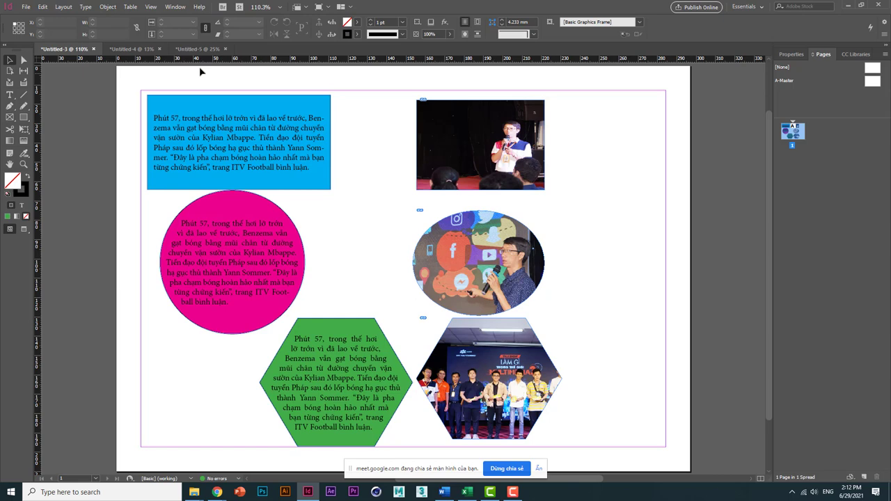
- Start a new document from the A4 print preset
click(26, 6)
mouse_move(125, 20)
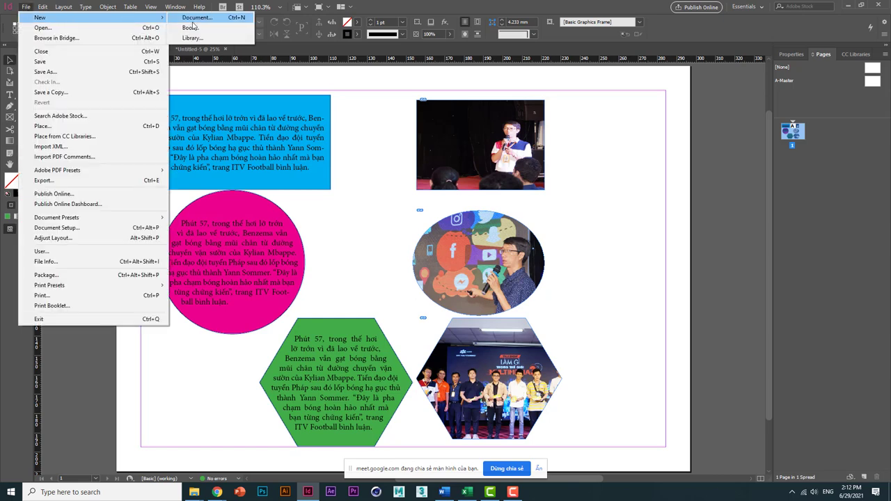
click(196, 18)
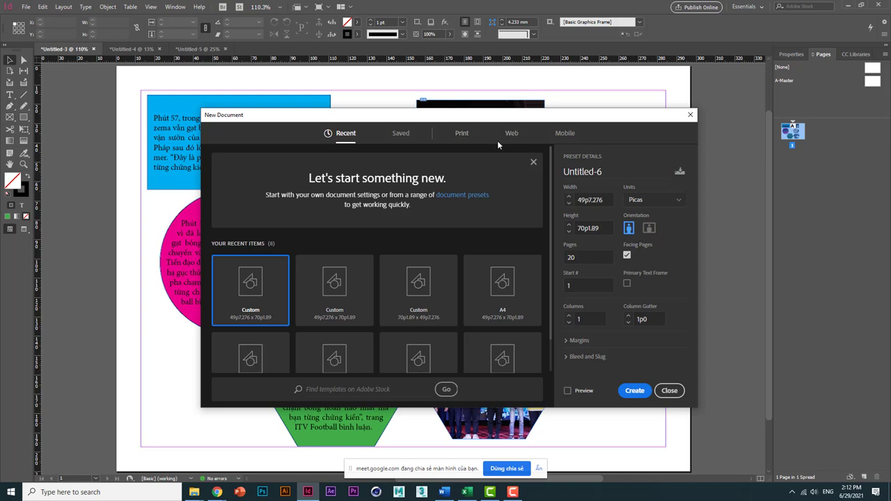
click(461, 135)
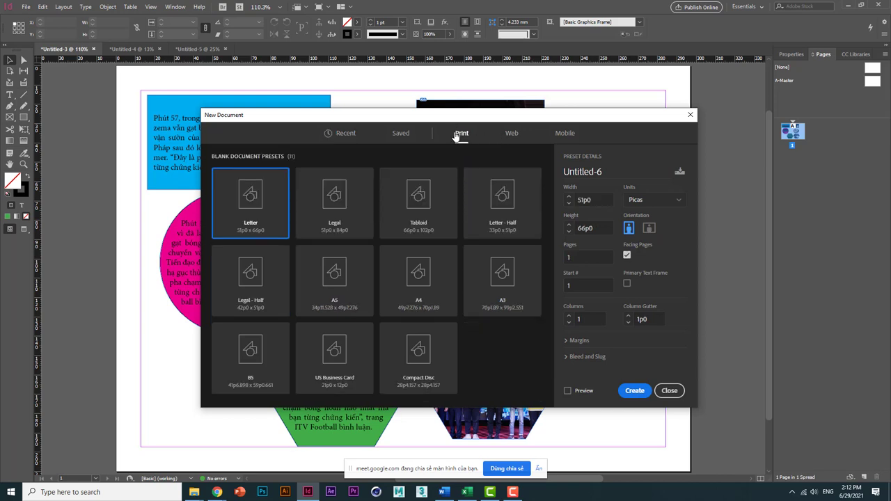
click(417, 284)
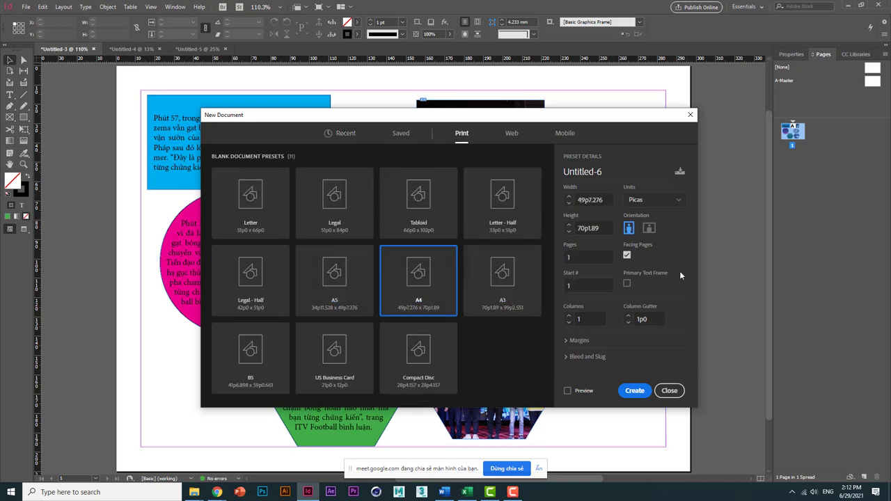
- Set the new document to landscape orientation with Millimeters as units, turn off Facing Pages, and create it
click(649, 228)
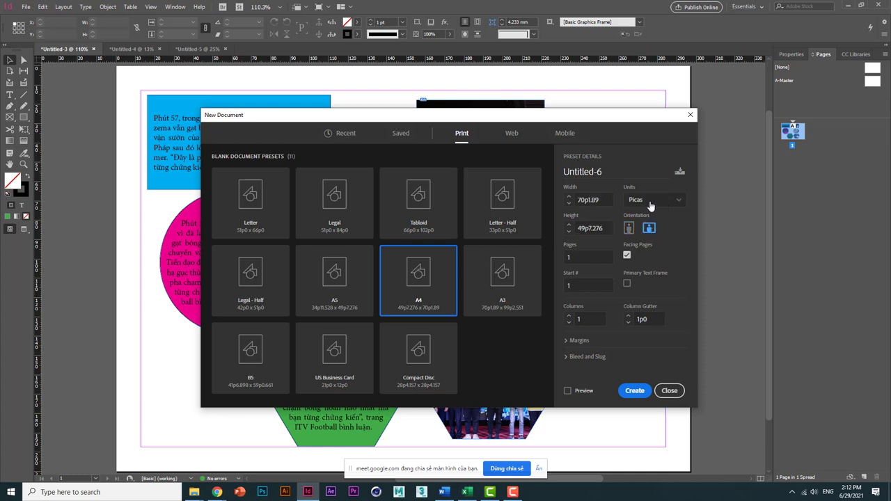
click(650, 205)
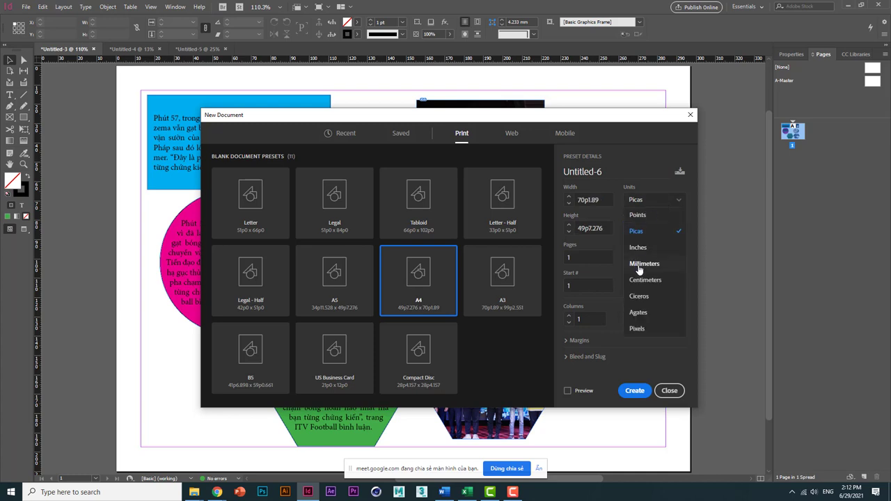
click(640, 265)
click(581, 257)
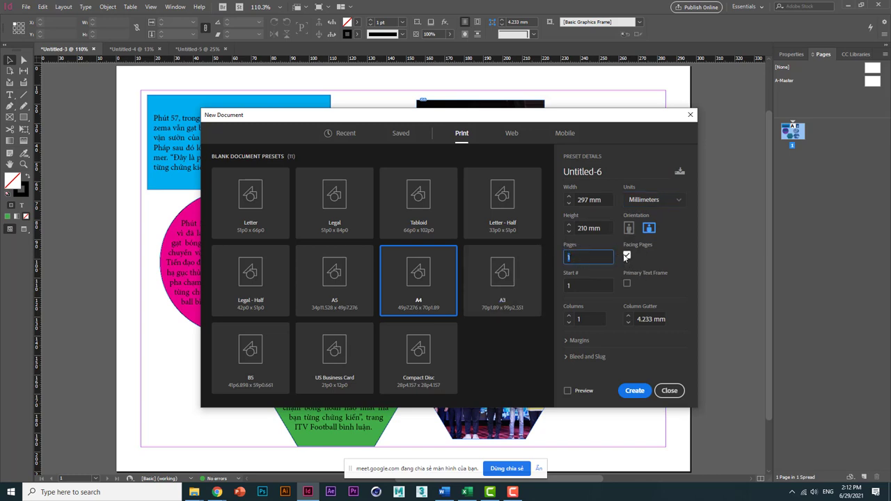
click(626, 257)
click(633, 393)
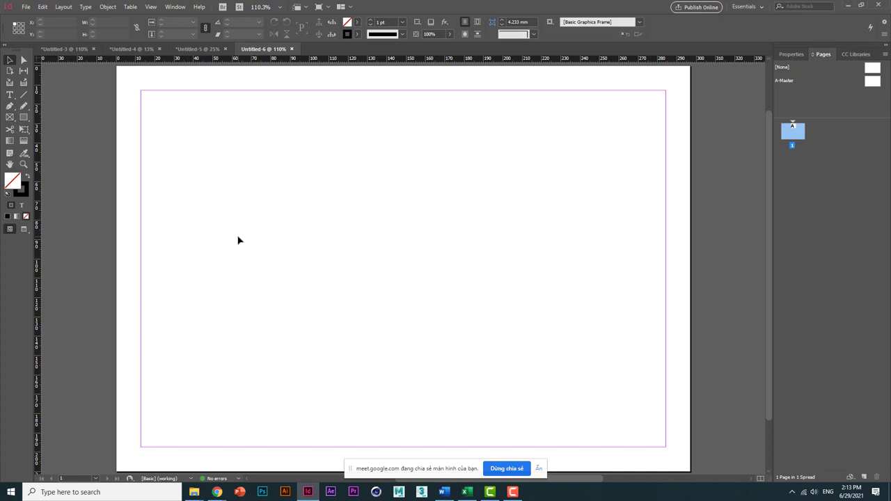
- Draw a rectangle frame about 88 mm wide near the page's upper-left margin corner
click(10, 117)
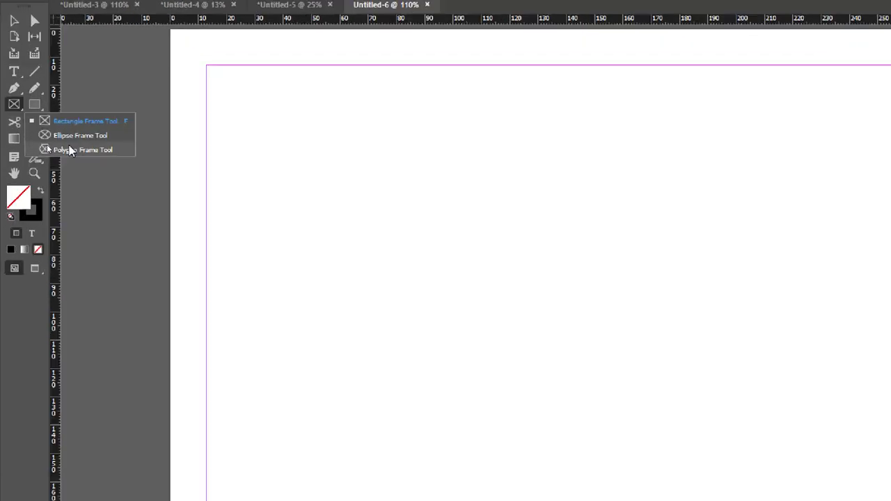
click(94, 113)
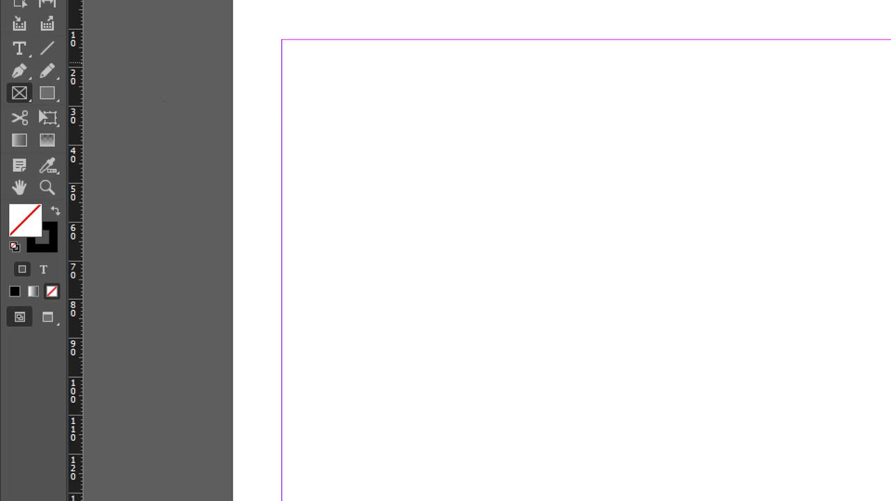
drag(330, 71, 671, 334)
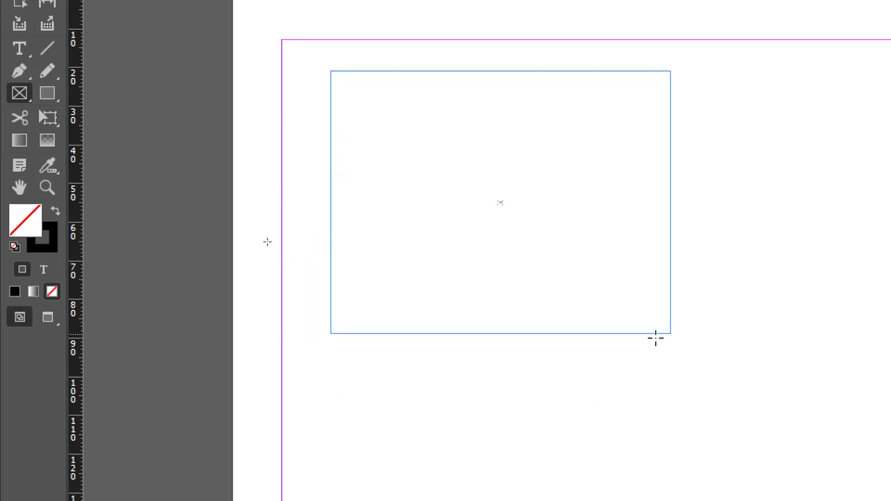
- Draw an ellipse frame about 86 × 80.5 mm below the rectangle frame and a polygon frame about 85 × 69.5 mm to the rectangle's right
click(19, 94)
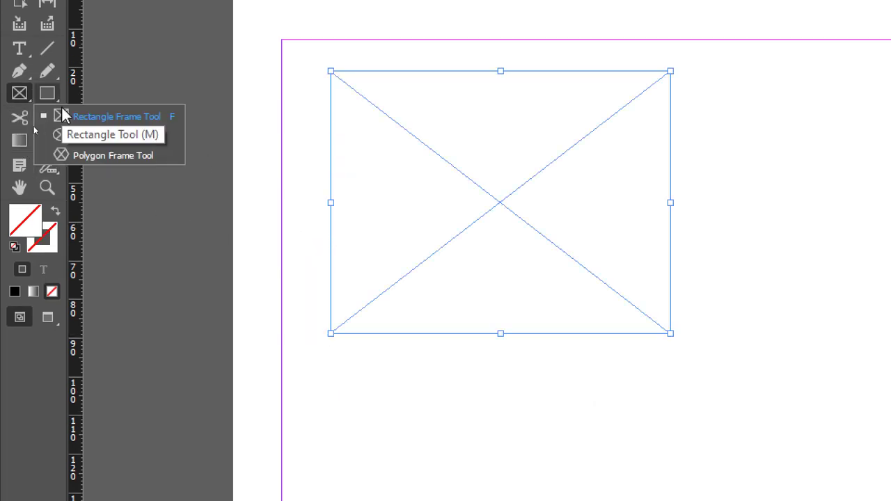
click(99, 135)
drag(346, 259, 458, 364)
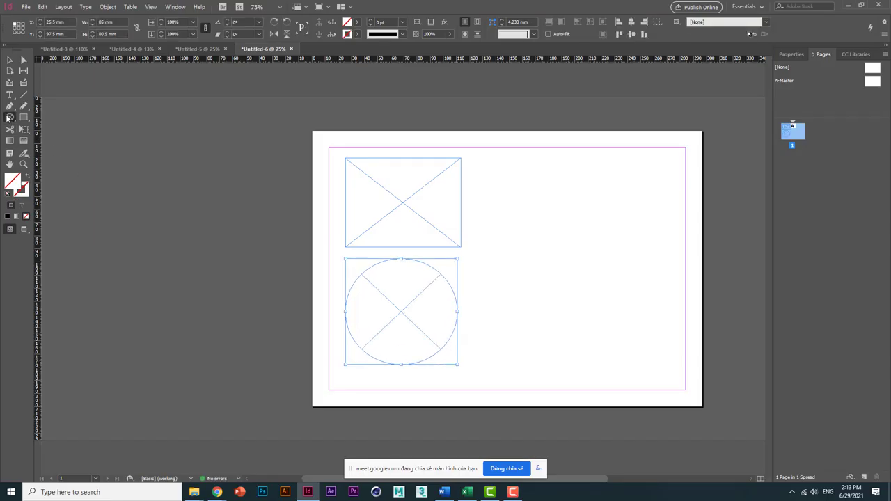
click(8, 117)
drag(484, 163, 594, 252)
- Draw a plain rectangle about 75 × 63.5 mm below the polygon frame
click(23, 117)
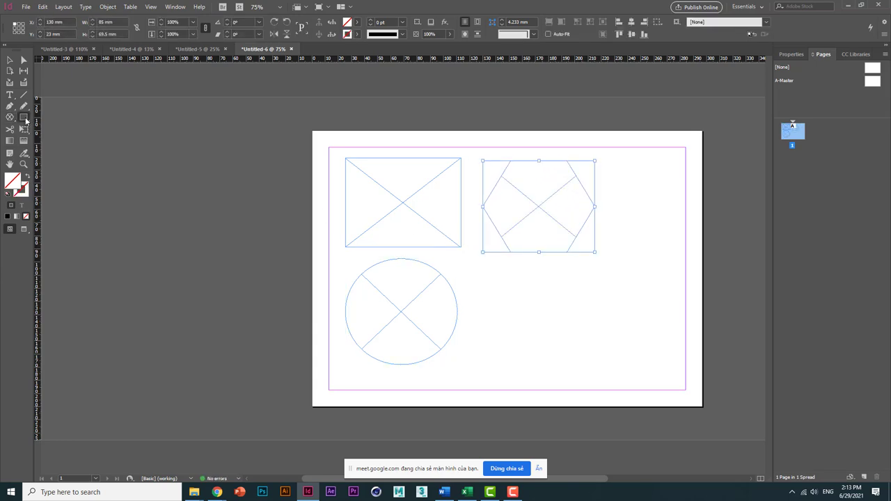
click(53, 129)
drag(489, 276, 587, 360)
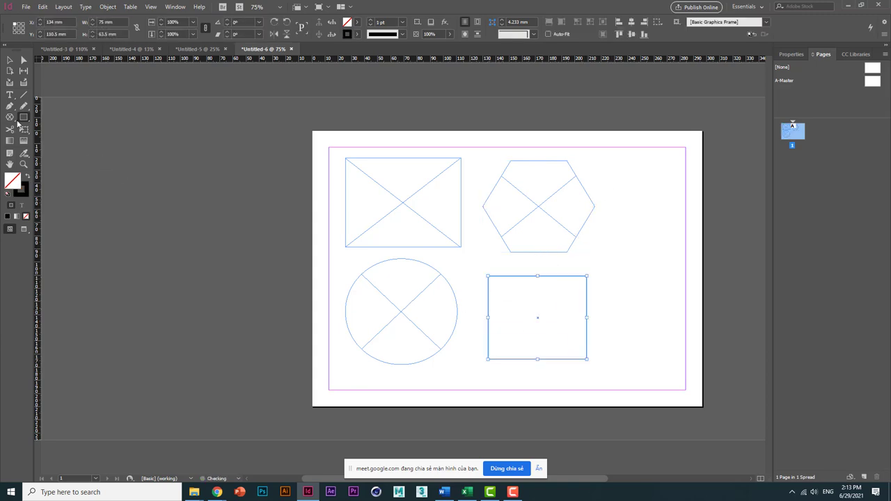
- Draw a plain ellipse about 75 × 78 mm right of the polygon frame and a plain polygon about 75 × 68 mm beneath it
drag(24, 117, 66, 137)
drag(605, 165, 702, 265)
drag(23, 117, 46, 148)
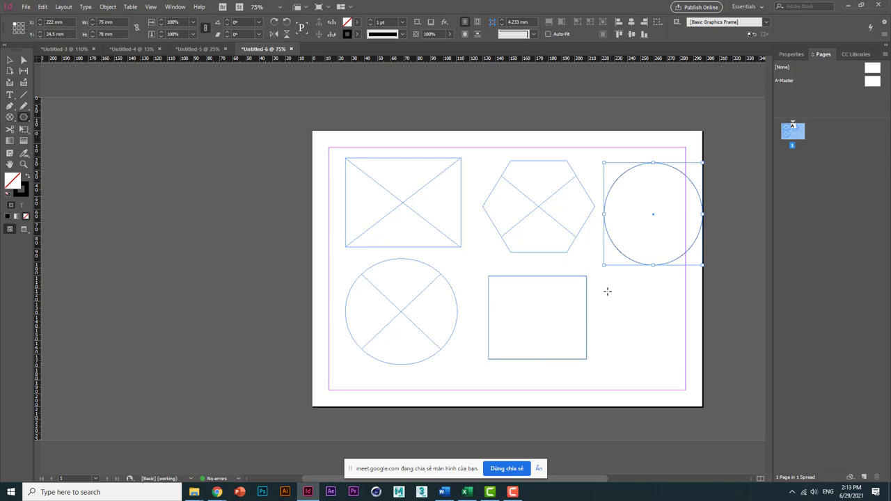
drag(599, 284, 696, 371)
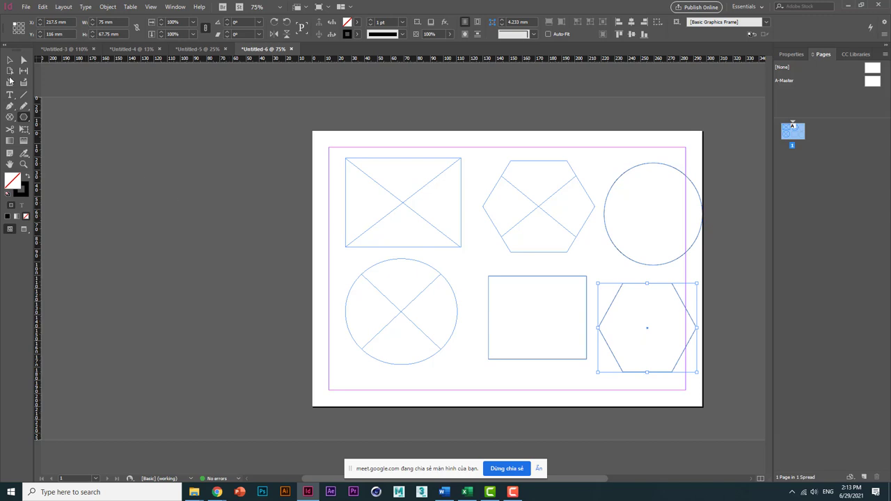
- Select the rectangle and ellipse frames together and move them about 7.5 mm left, to X 18 mm
click(10, 60)
drag(333, 146, 385, 282)
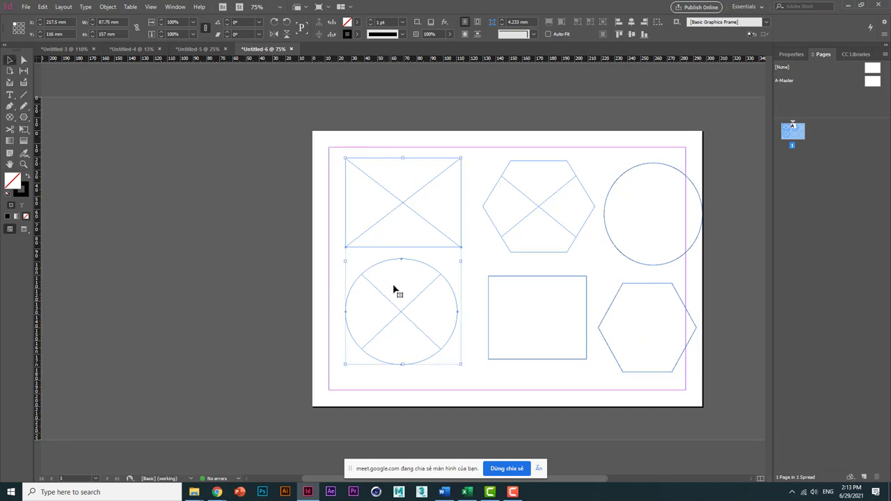
drag(370, 225, 360, 227)
click(502, 151)
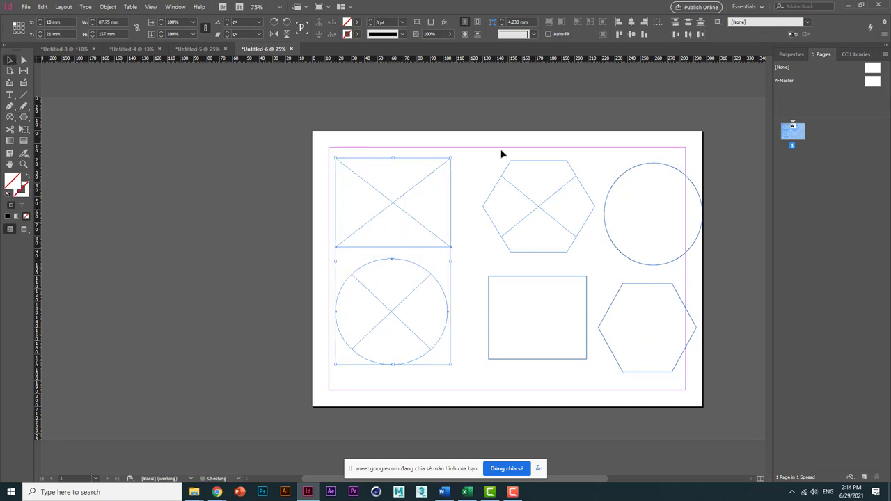
- Move the polygon frame left and slightly up, to about X 115.5 mm and Y 20.1 mm
click(515, 191)
drag(505, 190, 497, 190)
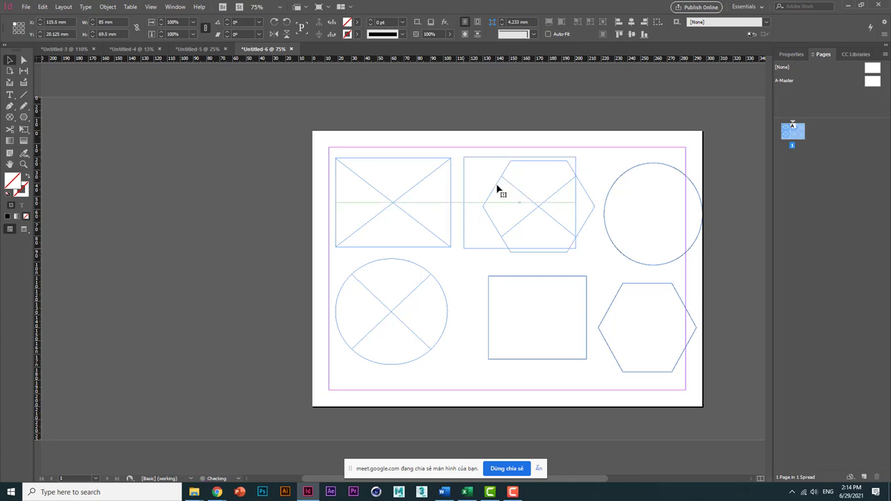
- Fill the plain ellipse with a teal green picked in the Color Picker and remove its stroke
click(650, 240)
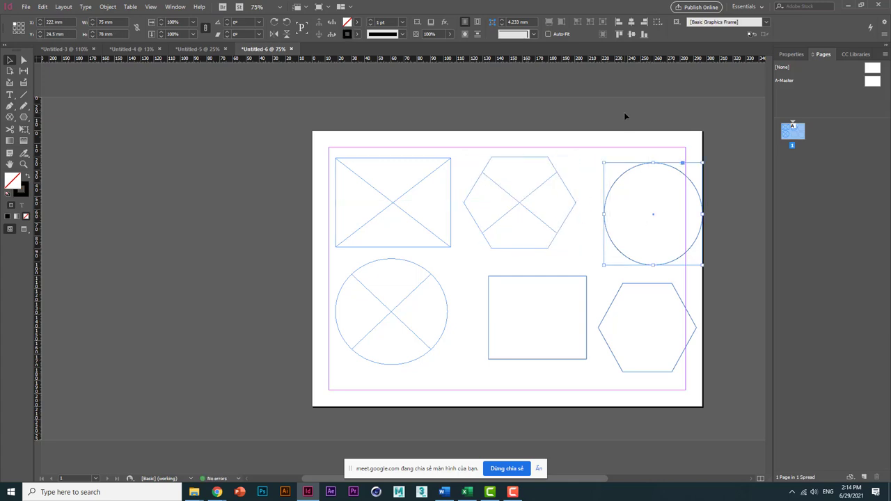
drag(625, 134, 636, 229)
double_click(12, 183)
click(415, 204)
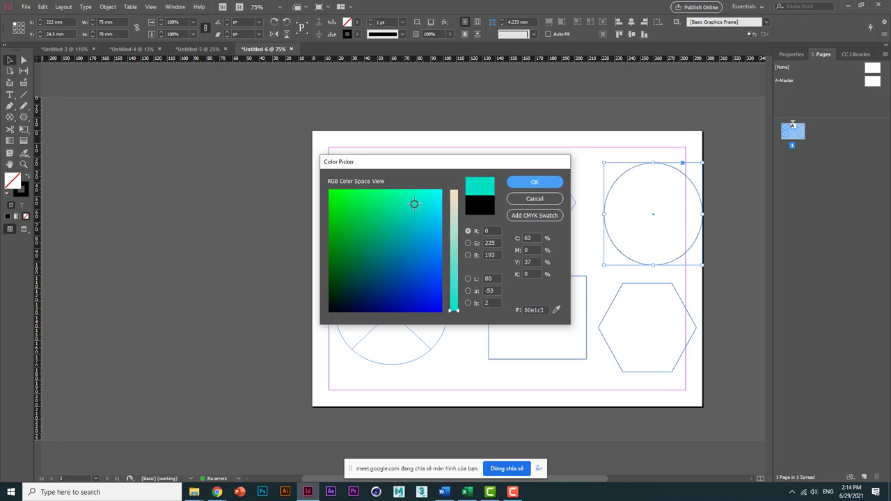
click(402, 211)
click(534, 183)
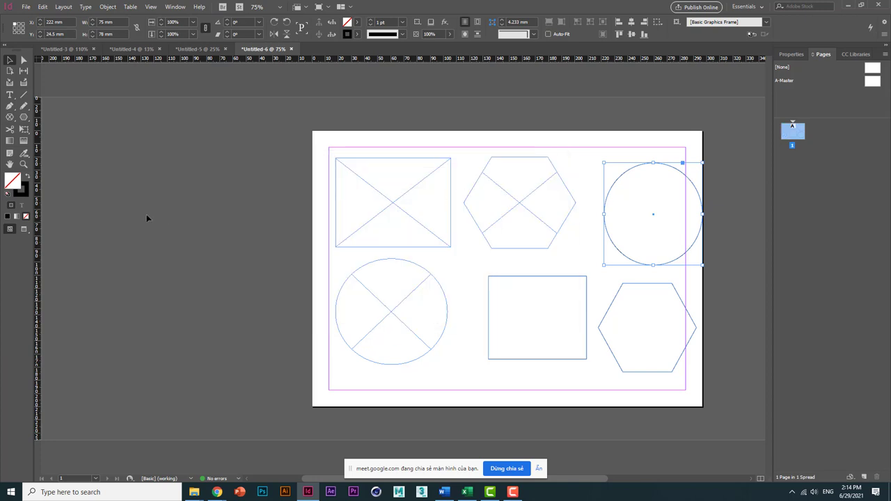
click(28, 192)
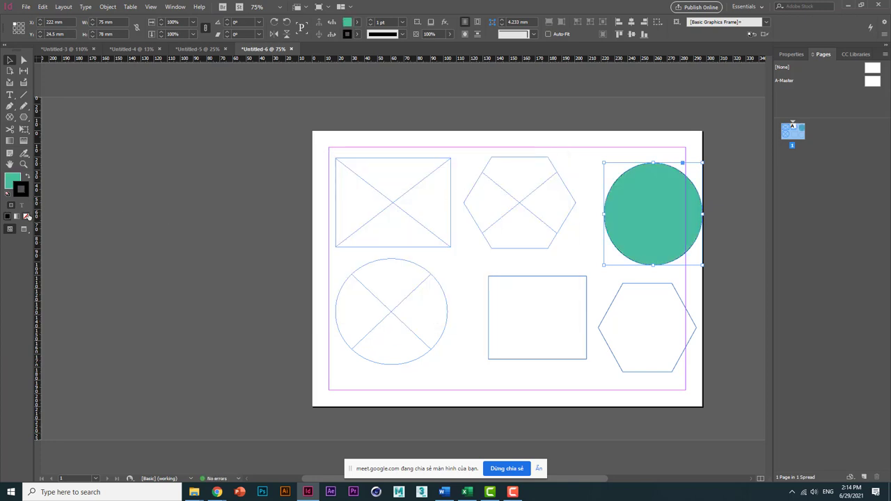
click(26, 216)
click(14, 180)
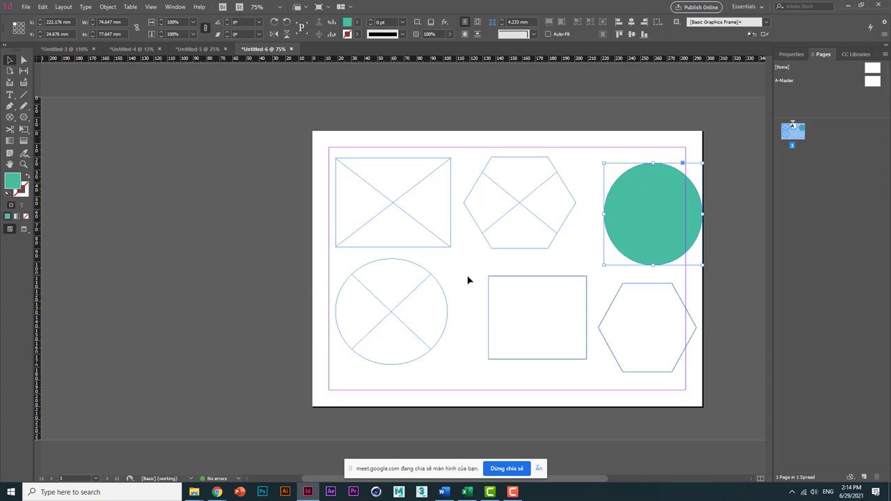
- Fill the plain rectangle with the red C=15 M=100 Y=100 K=0 swatch and set its stroke to None
click(502, 296)
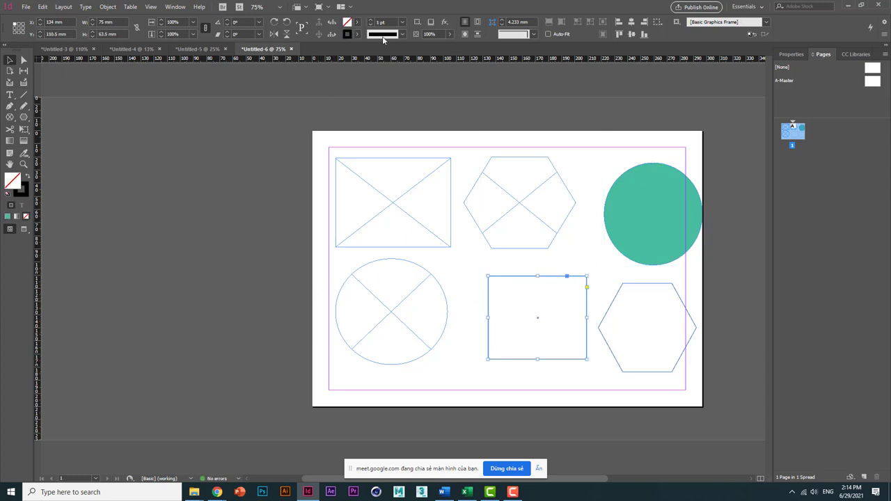
click(357, 22)
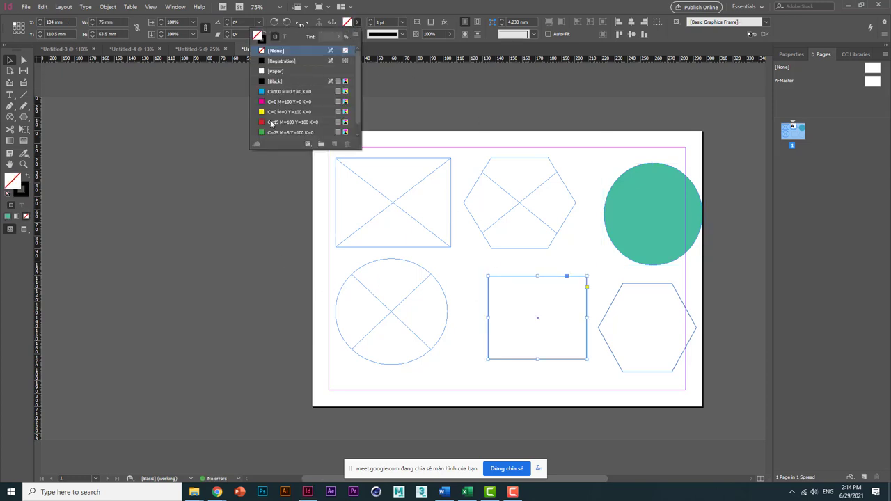
click(271, 122)
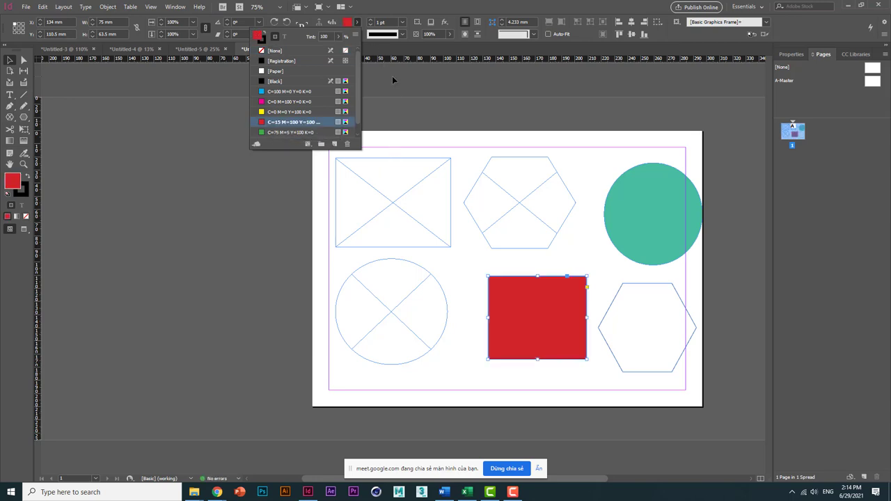
click(357, 33)
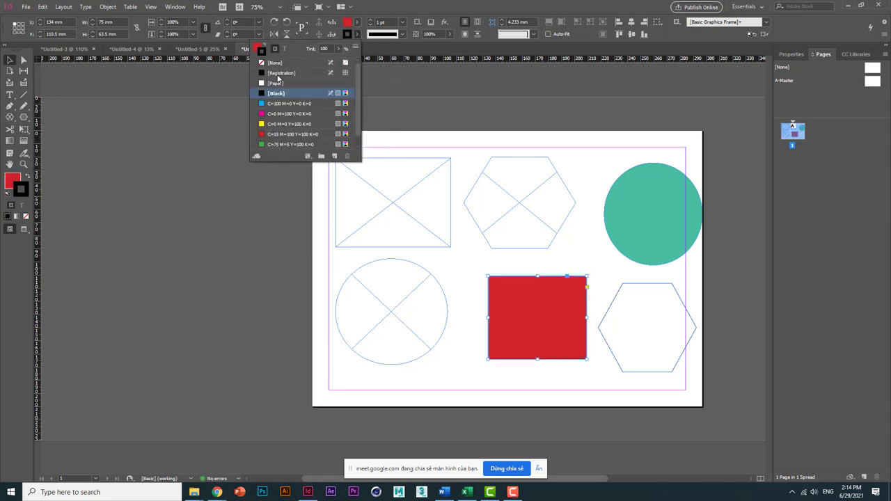
click(262, 64)
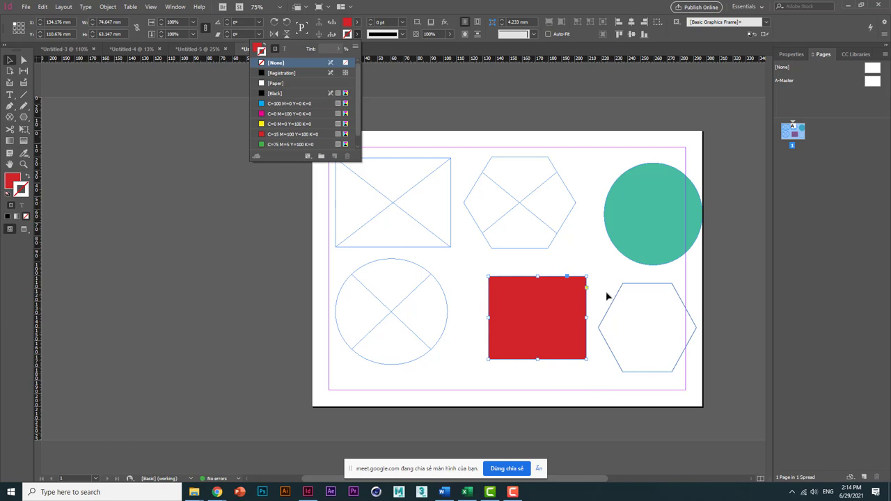
- Fill the plain polygon with the cyan C=100 M=0 Y=0 K=0 swatch
click(653, 313)
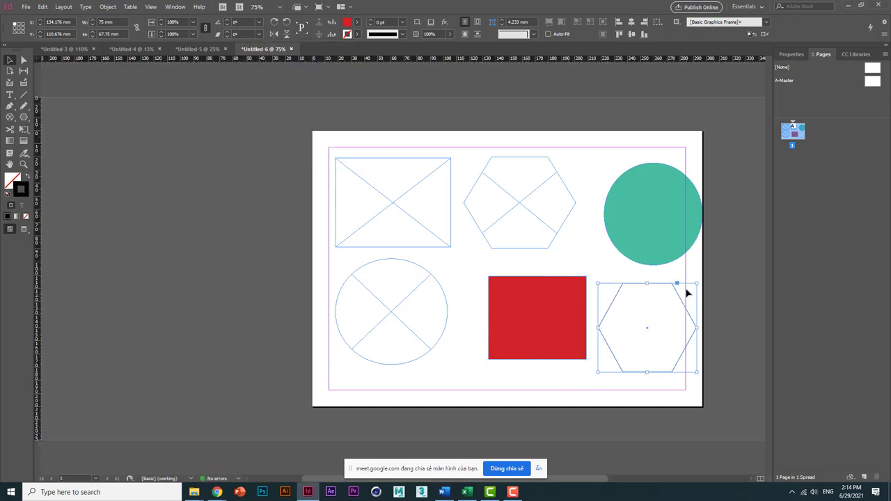
click(785, 55)
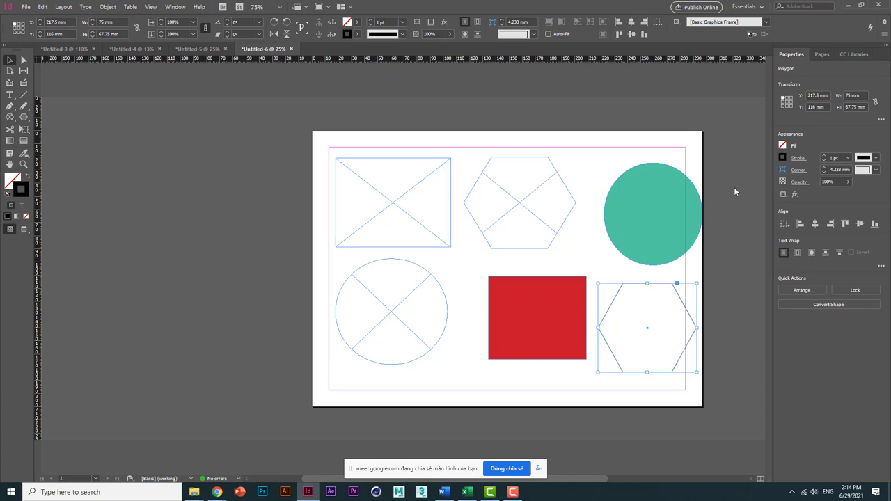
click(782, 146)
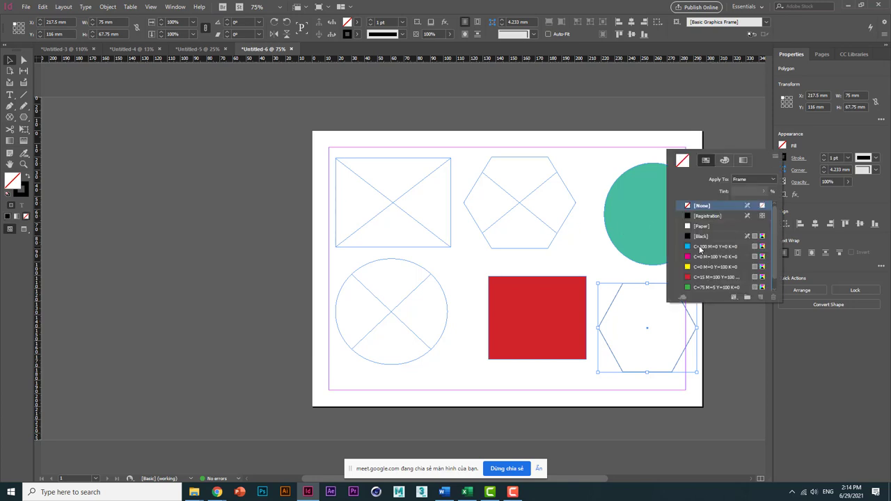
click(701, 248)
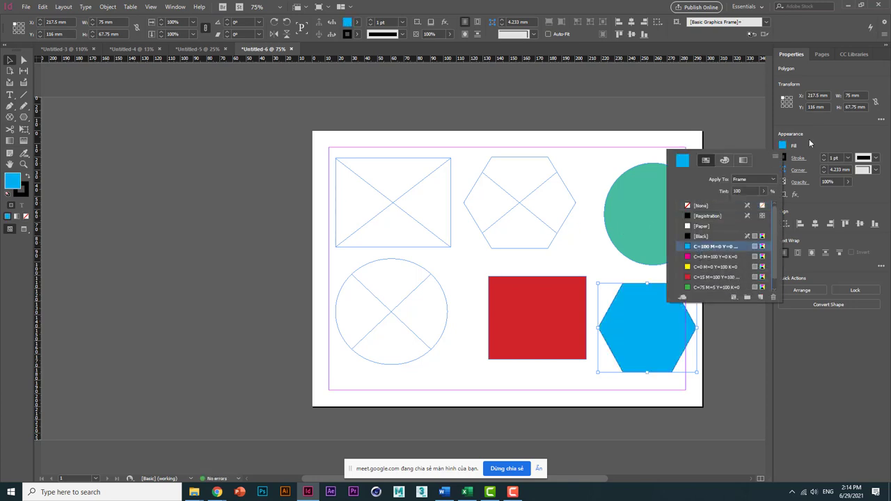
click(784, 158)
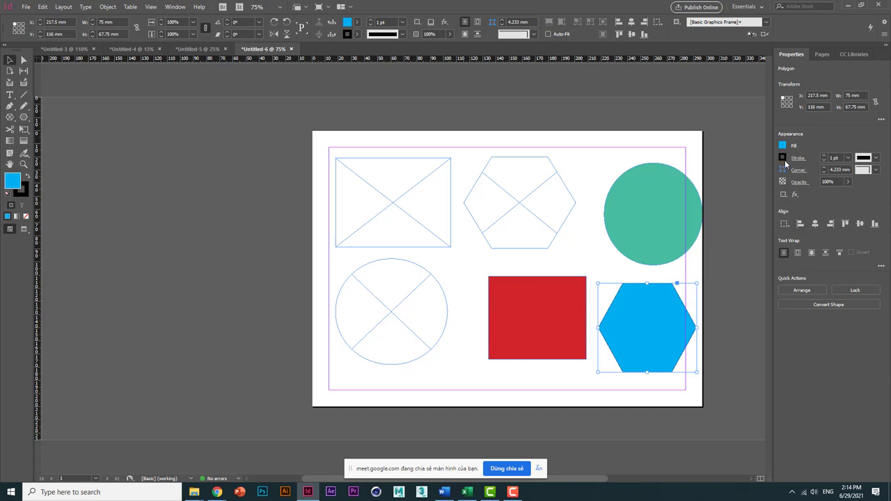
click(597, 256)
- Move the red rectangle left to about X 125.9 mm, and shift the blue polygon left inside the page margin, widening it slightly
drag(553, 298, 543, 297)
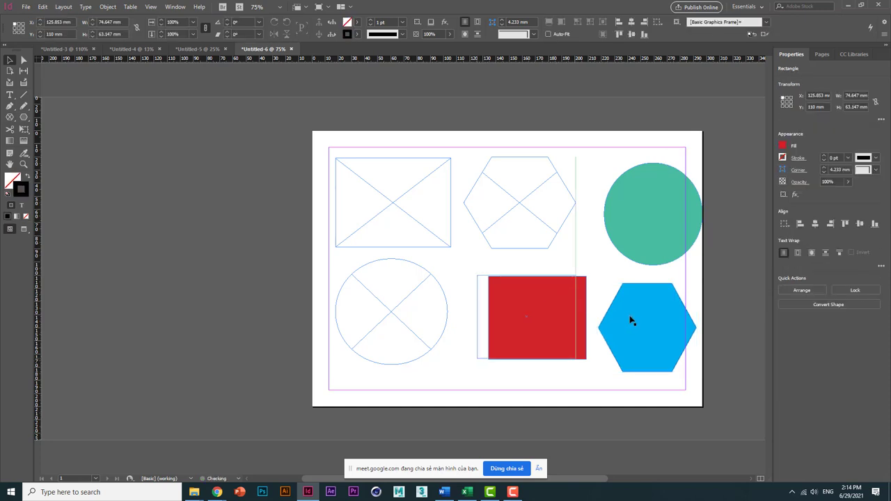
drag(631, 318, 581, 328)
- Place the image LTH05577 from the HinhChup folder into the rectangle frame
drag(348, 134, 379, 190)
click(26, 7)
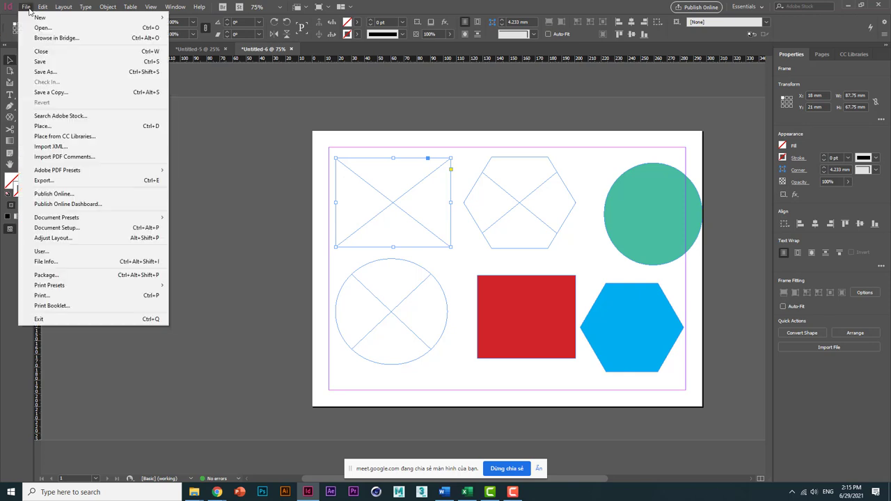
click(66, 127)
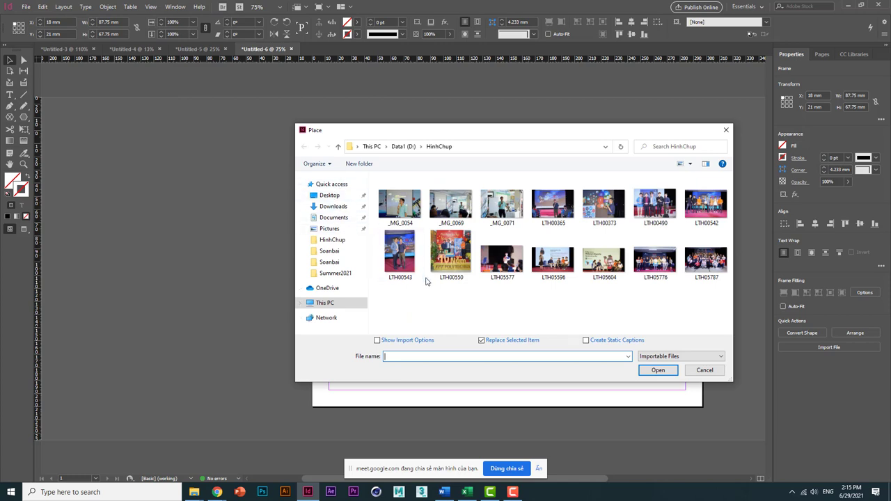
click(496, 264)
click(658, 371)
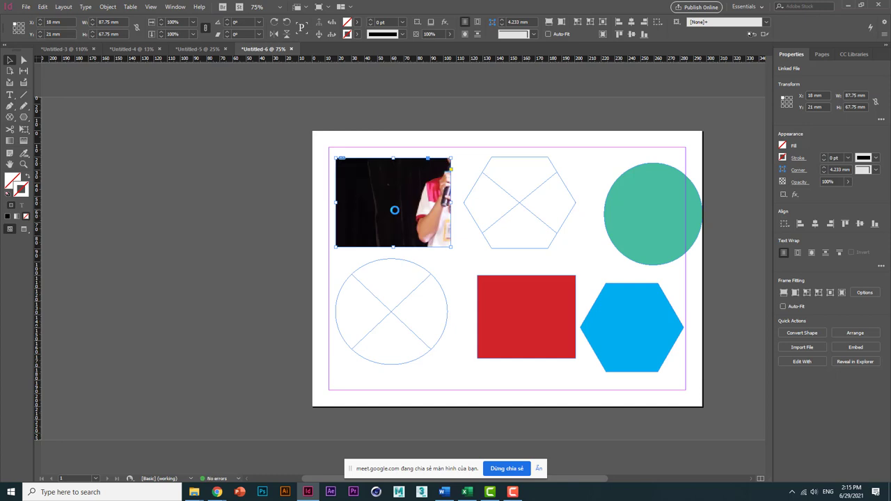
click(510, 182)
click(26, 7)
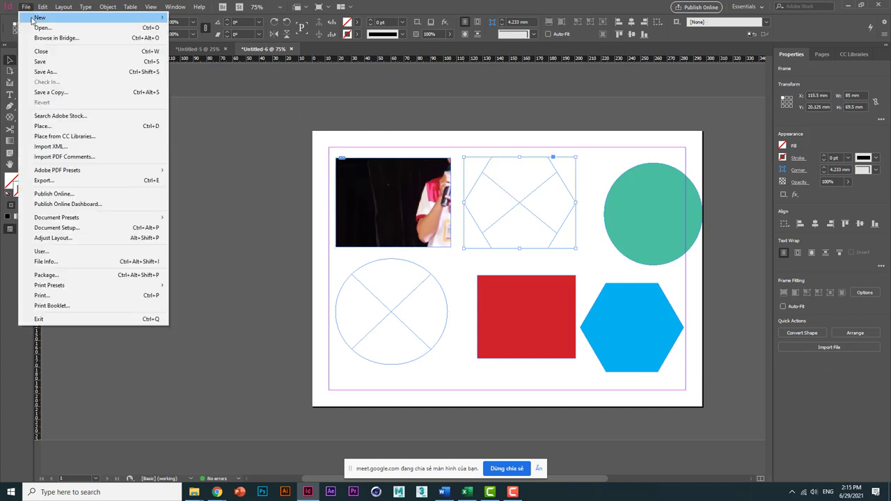
click(77, 127)
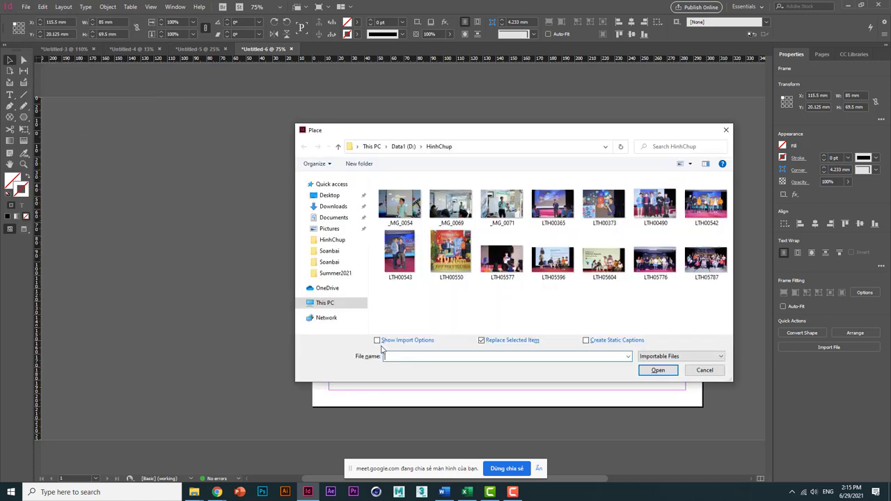
click(703, 372)
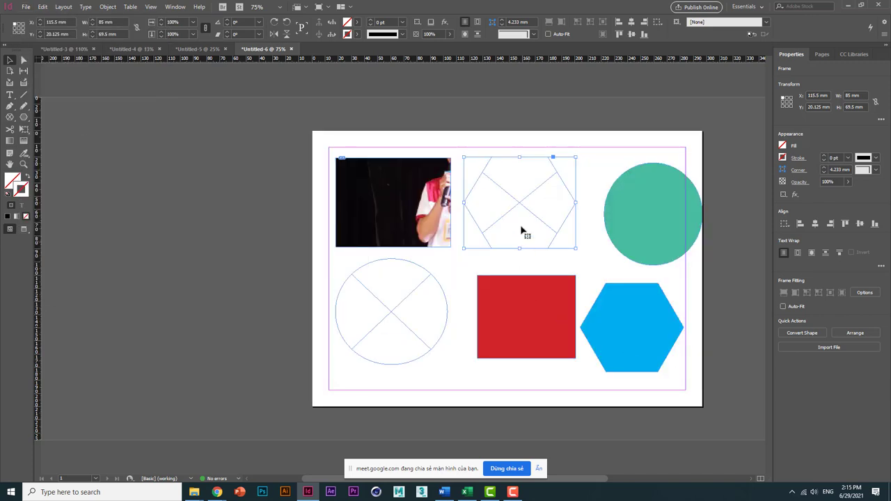
- Place a photo of a speaker holding a microphone into the polygon frame and another HinhChup photo into the ellipse frame
drag(498, 133, 533, 184)
click(34, 7)
click(76, 126)
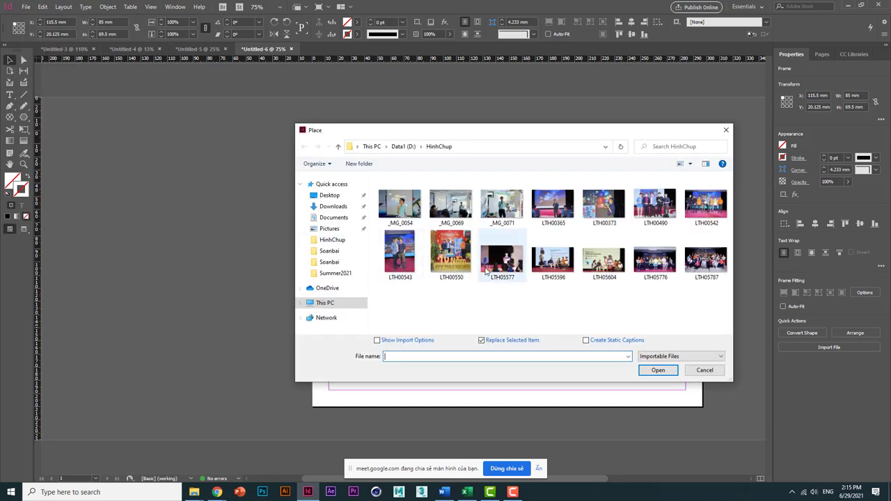
double_click(486, 270)
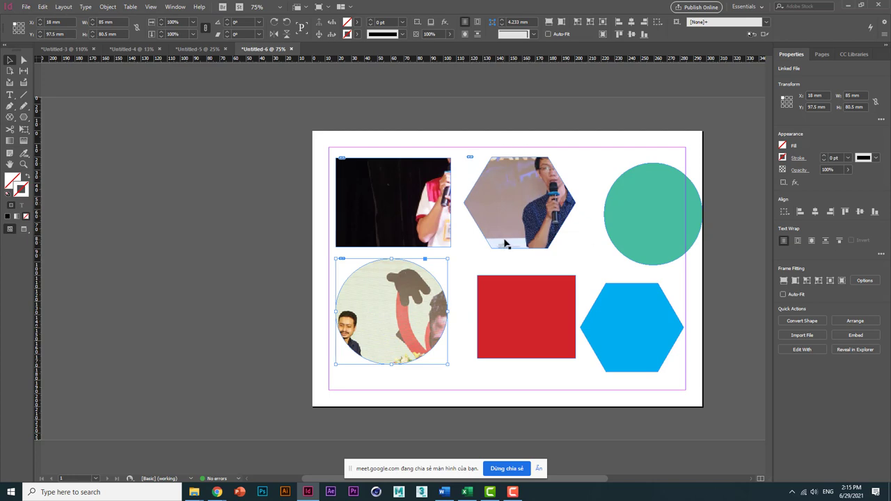
click(549, 142)
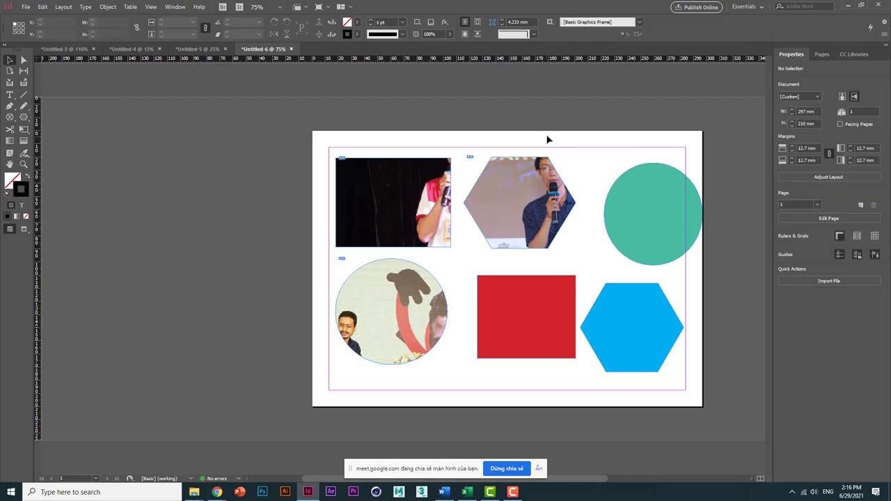
- Scale the photo inside the polygon frame down to about 213 × 142 mm and reposition it so the speaker is centred
click(514, 201)
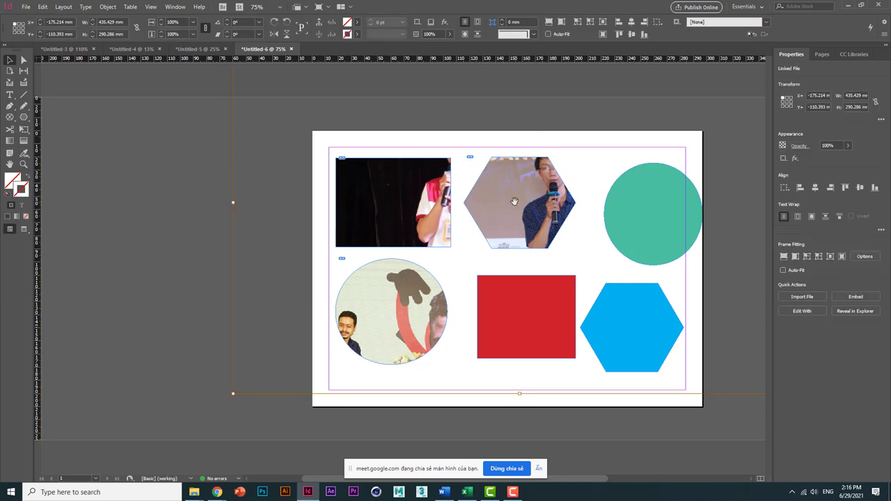
key(ctrl+minus)
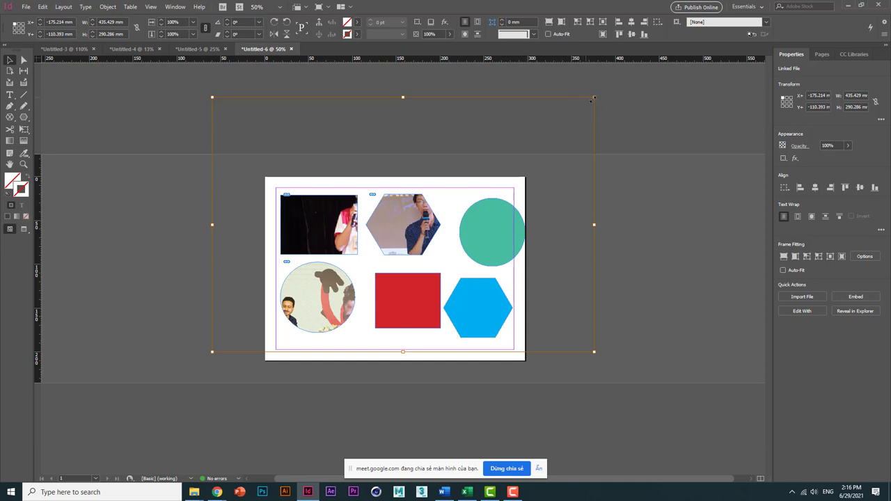
drag(593, 99, 481, 173)
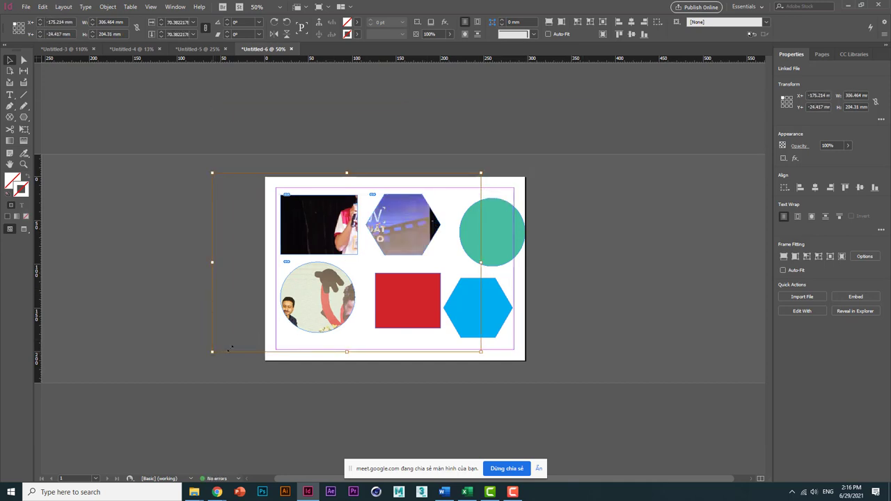
drag(228, 348, 294, 297)
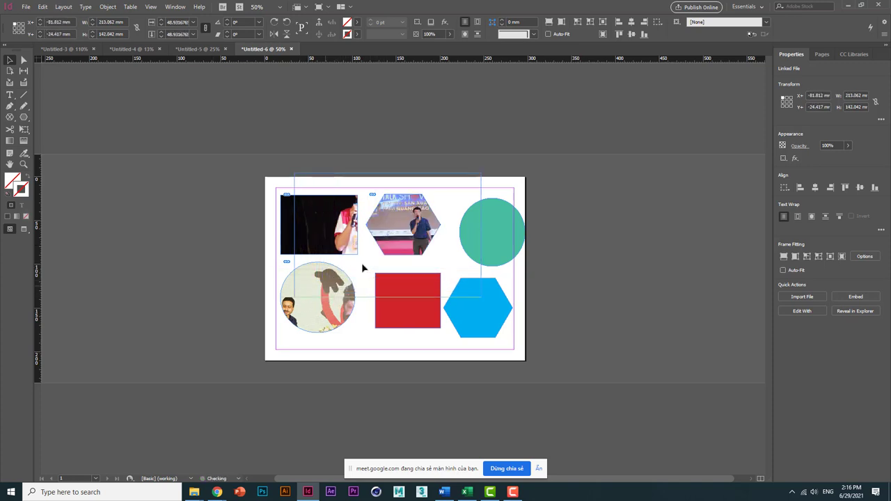
drag(395, 235, 404, 232)
- Scale the photo inside the rectangle frame down to about 156 × 100 mm so the speaker fits in the frame
click(327, 227)
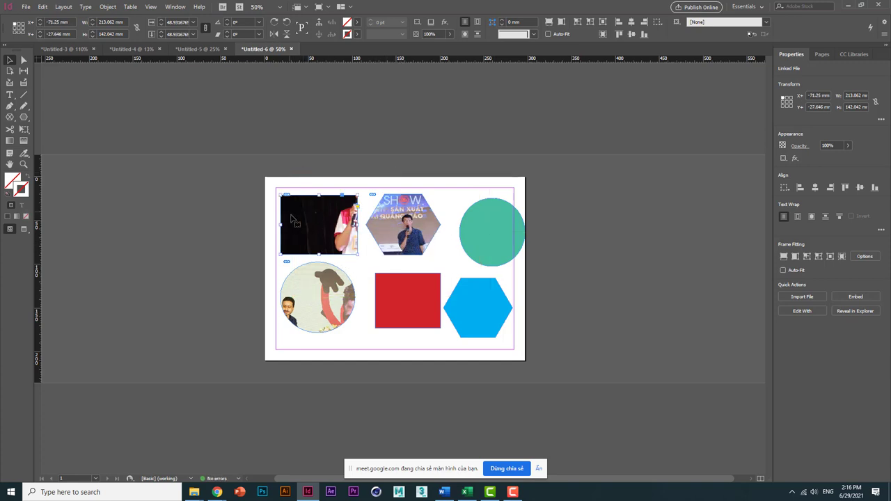
ctrl+click(317, 228)
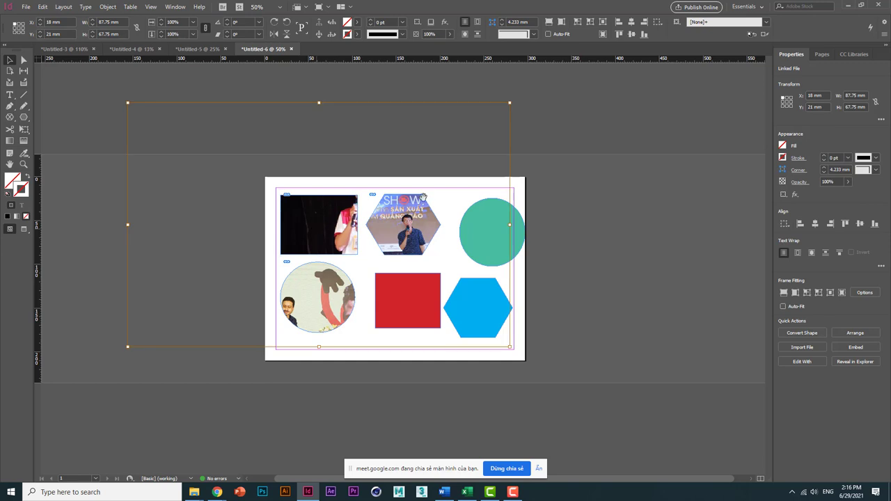
drag(510, 103, 383, 184)
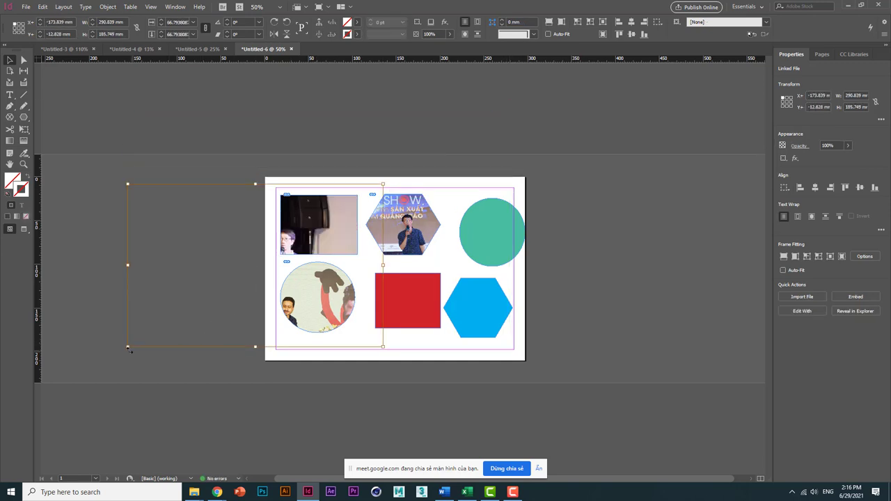
drag(128, 347, 246, 270)
- Scale the photo inside the ellipse frame down so the seated speakers and the backdrop portrait fit in the frame
click(469, 238)
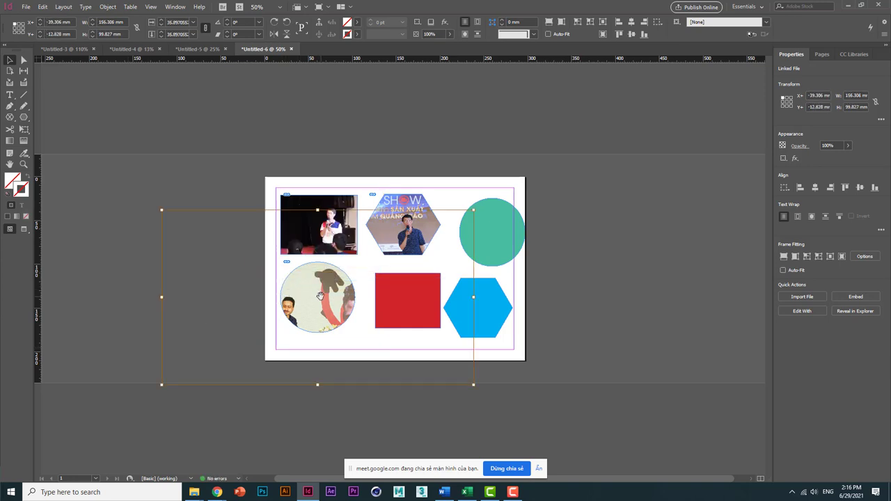
drag(473, 210, 375, 264)
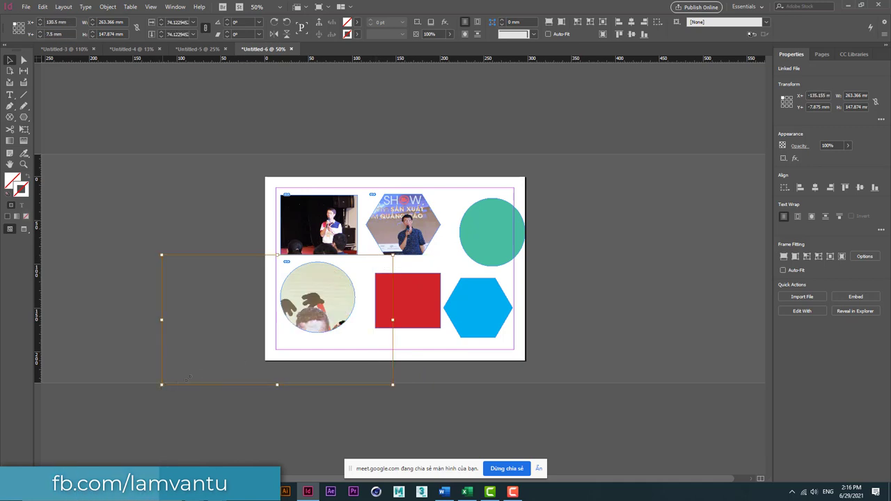
drag(162, 384, 280, 340)
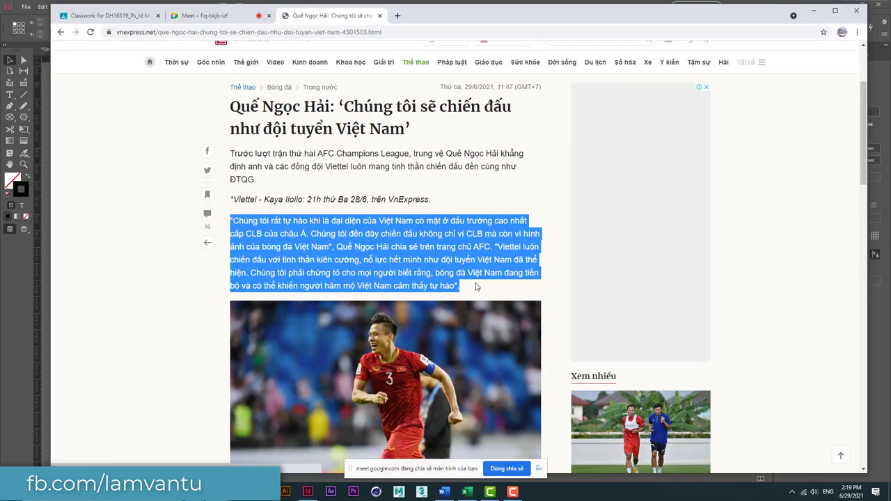
- Switch back to InDesign and paste the copied news article paragraph as text inside the green circle
key(alt+Tab)
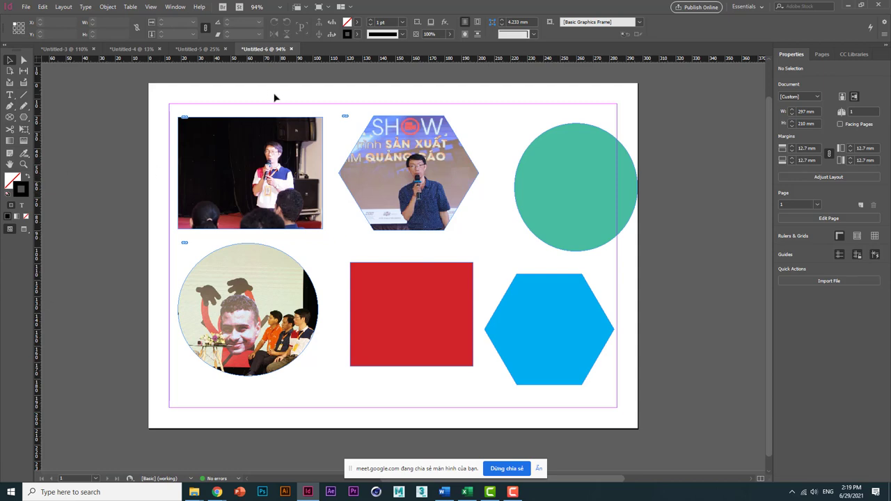
drag(258, 98, 205, 148)
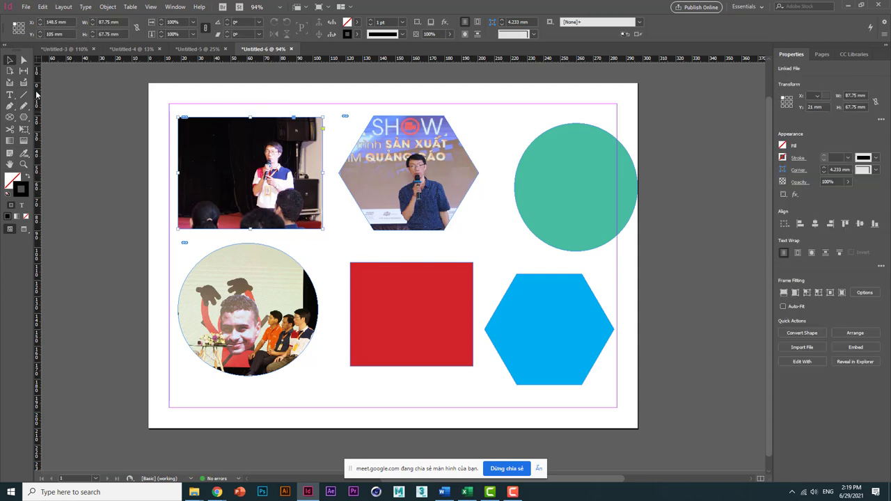
click(25, 7)
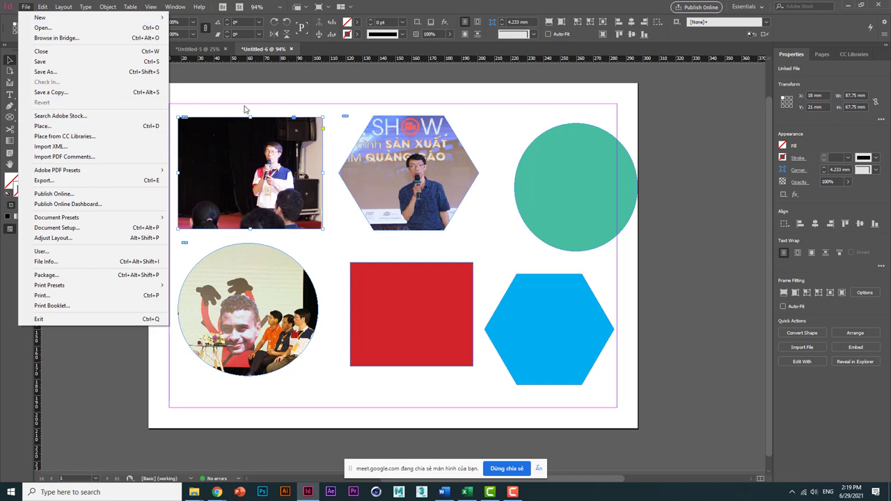
click(103, 110)
click(13, 97)
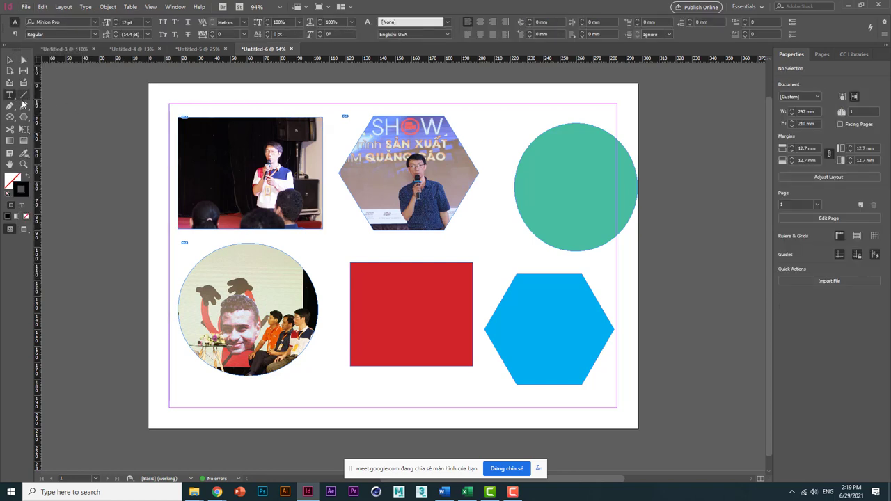
drag(544, 143, 544, 143)
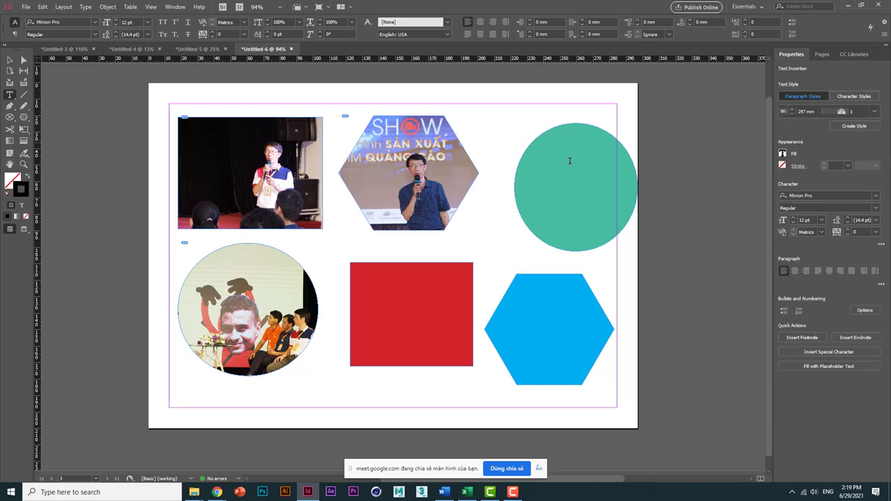
key(ctrl+v)
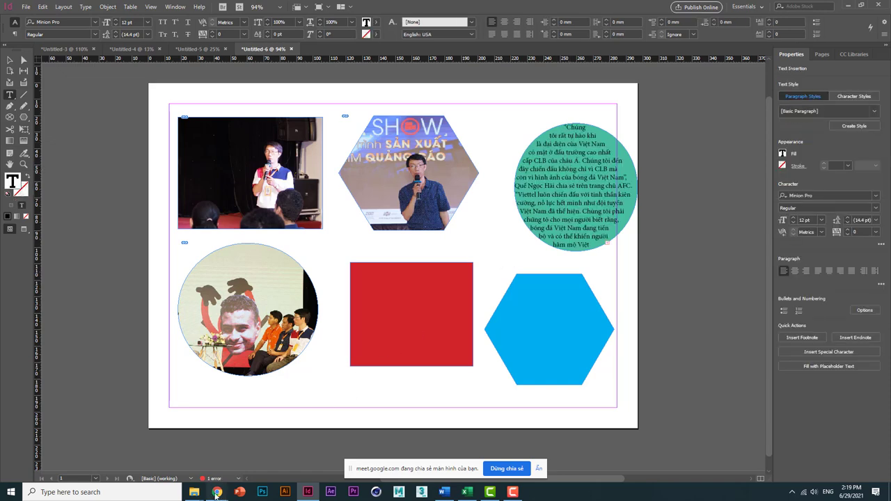
- Switch to Chrome and return to the news article
mouse_move(218, 492)
click(167, 449)
scroll(327, 165, up, 2)
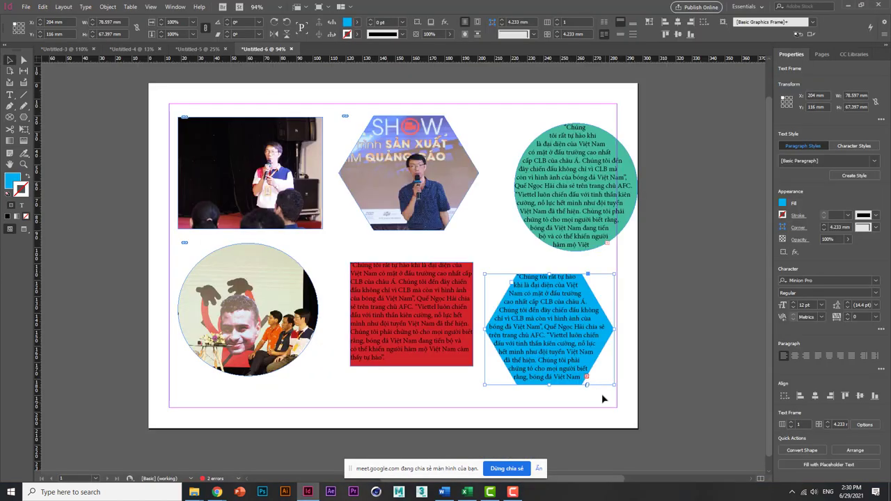
- Set the font size of all the text inside the red rectangle to 16 pt
click(324, 255)
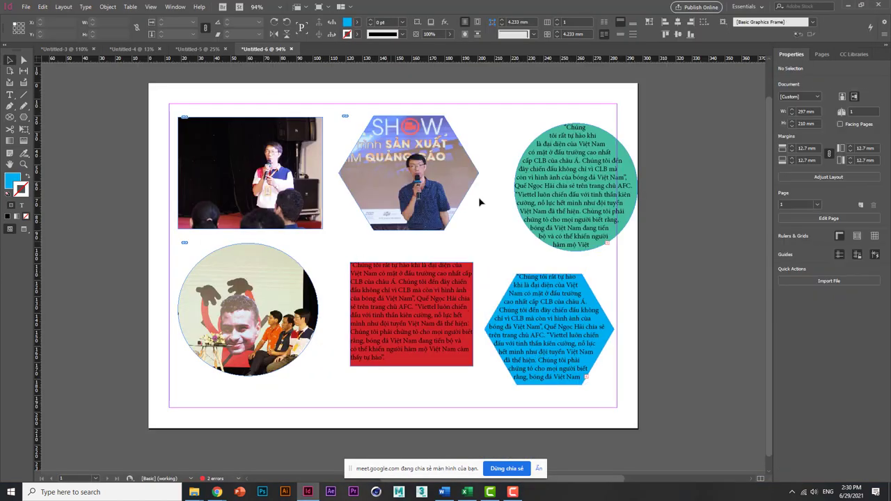
click(381, 296)
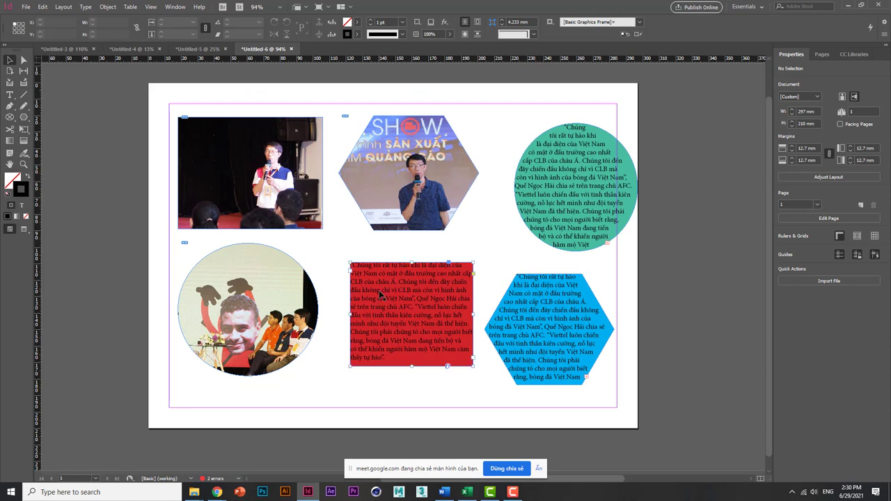
key(t)
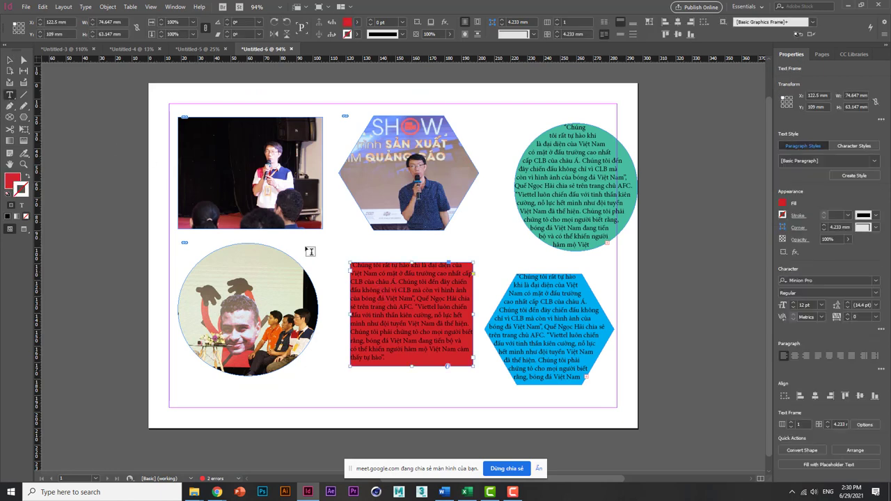
drag(352, 264, 386, 359)
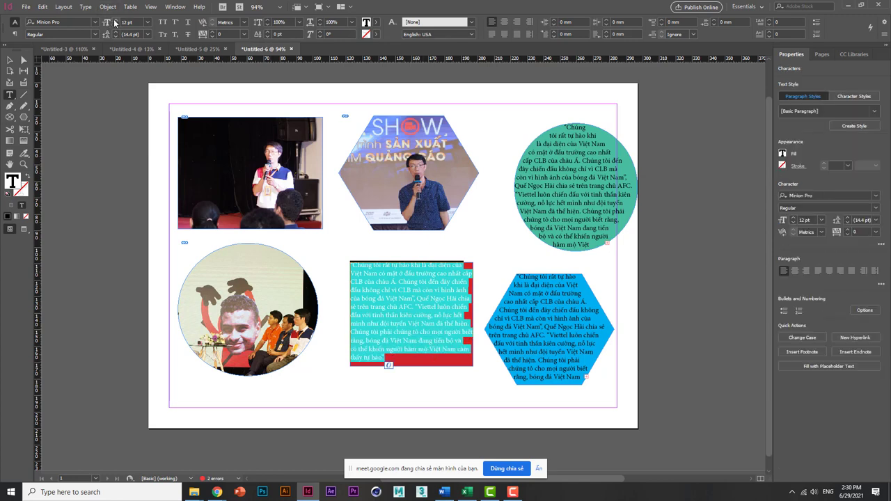
click(115, 21)
click(115, 21)
click(114, 21)
click(115, 21)
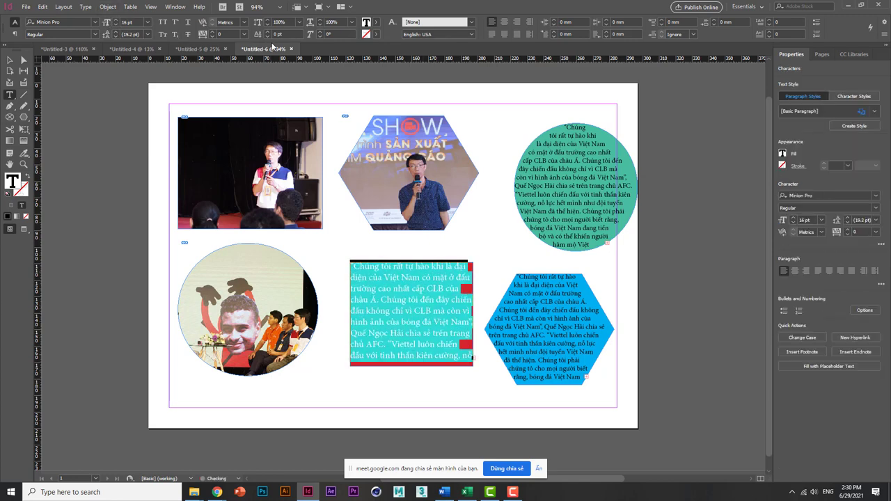
- Change the fill colour of the red rectangle's text to the [Paper] swatch and deselect the text
click(375, 22)
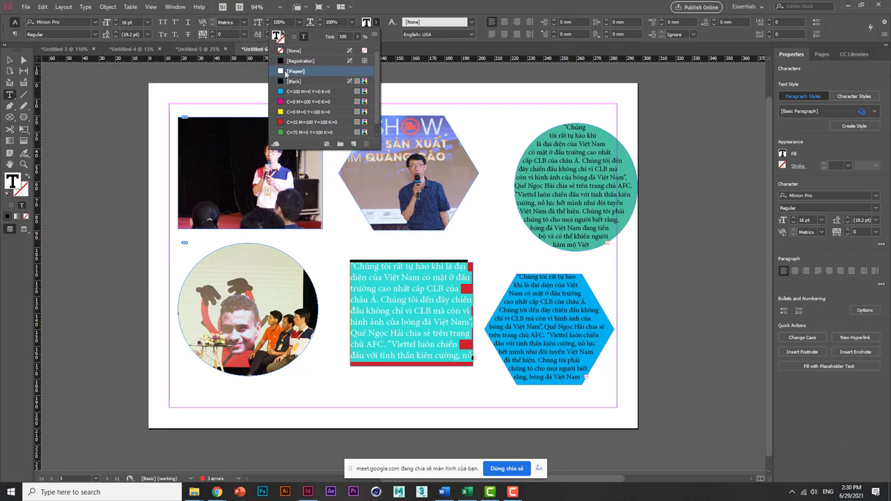
click(285, 71)
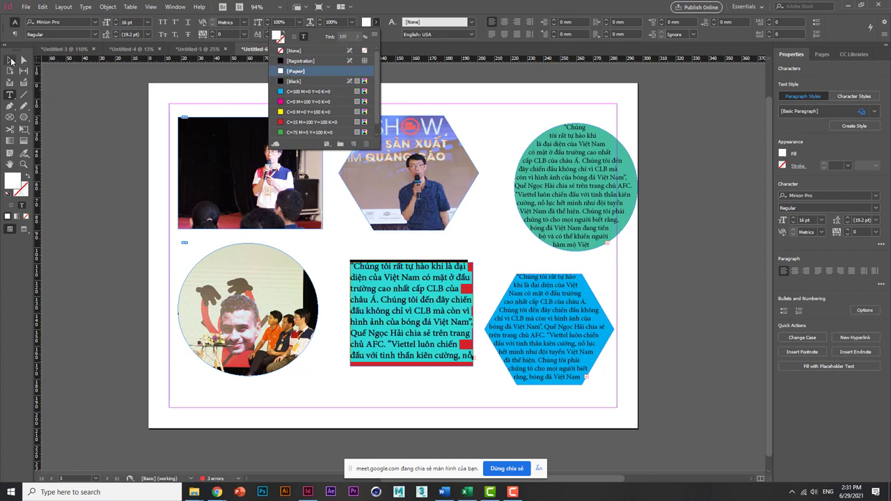
click(95, 160)
key(v)
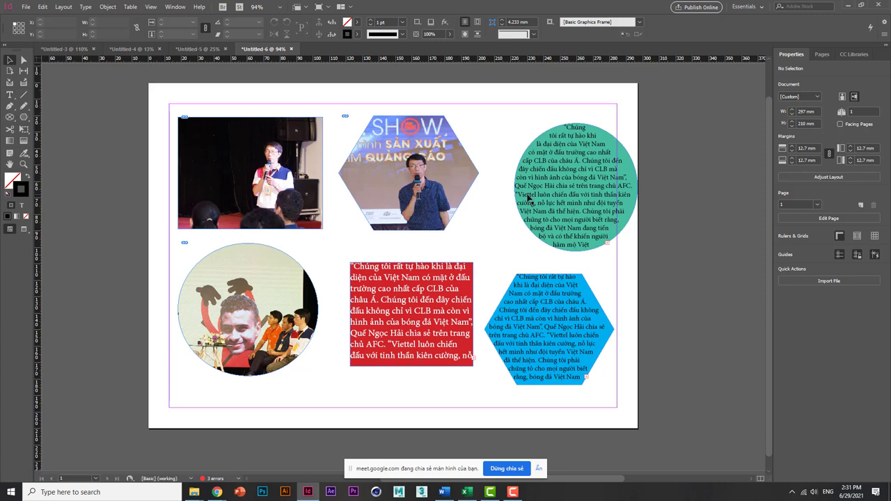
- Change the fill colour of all the text inside the green circle to the [Paper] swatch
click(528, 198)
key(t)
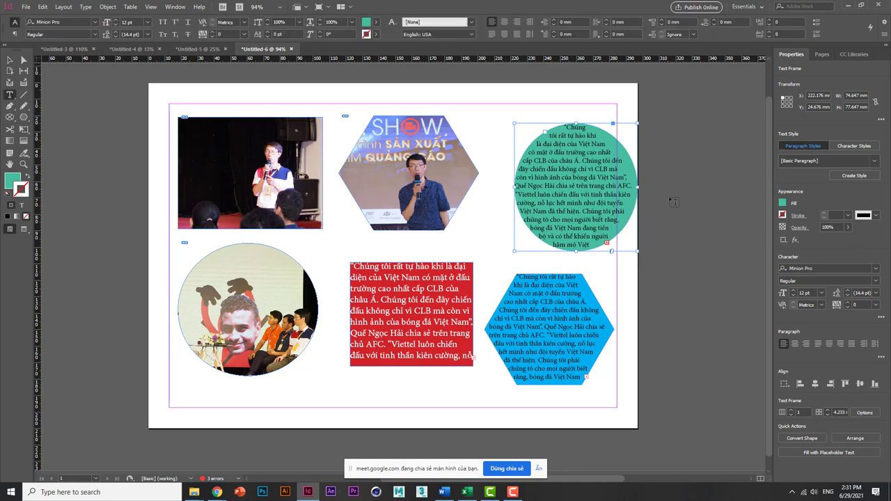
click(586, 151)
key(ctrl+a)
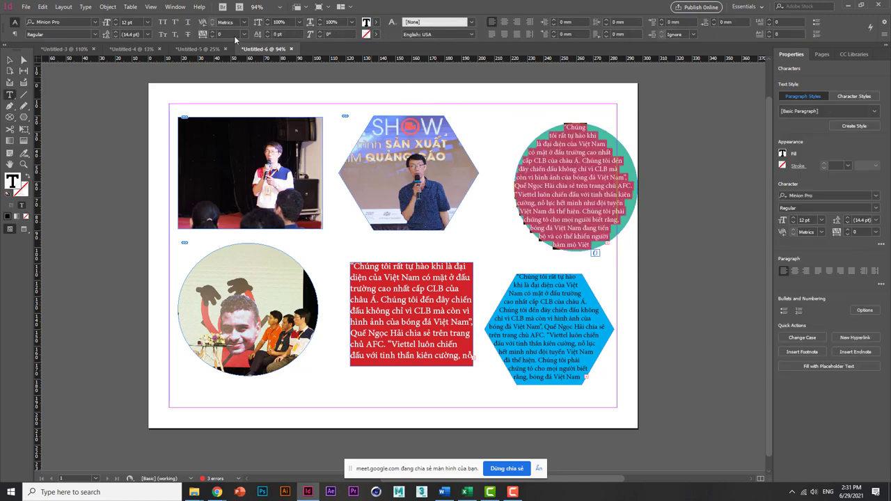
click(377, 22)
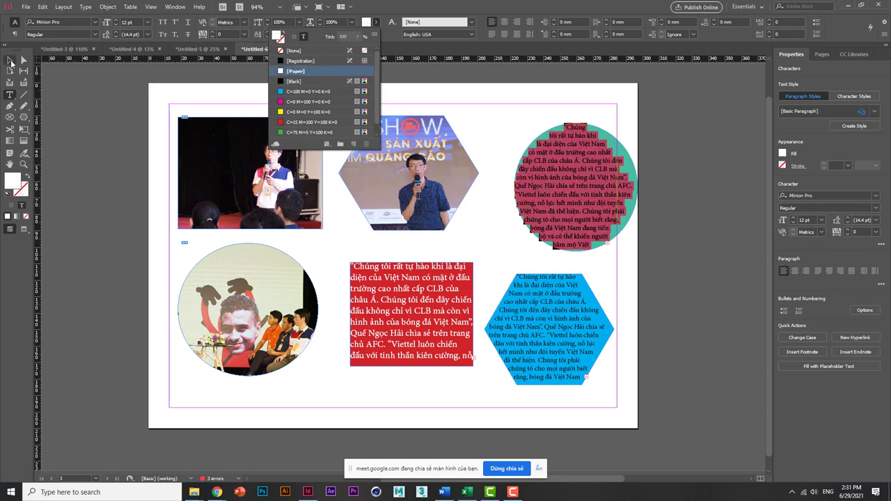
click(289, 71)
click(10, 60)
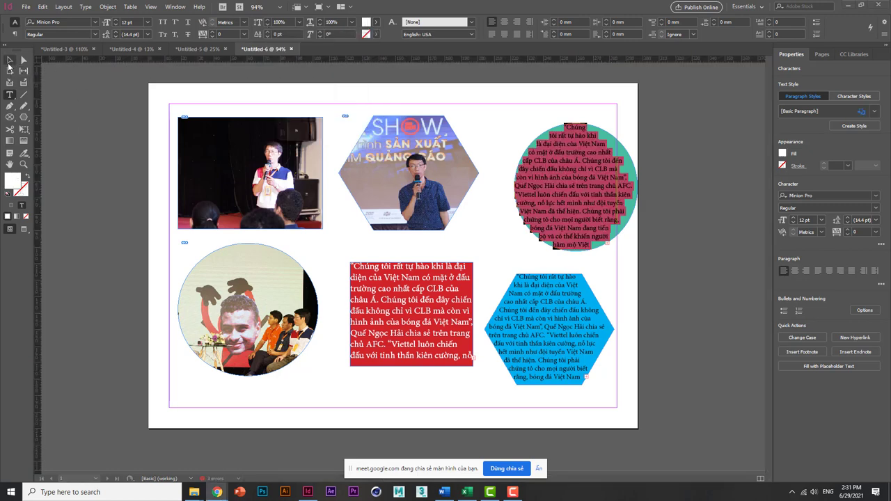
- Fill the circle's text frame with the C=100 M=90 Y=10 K=0 swatch and create a new swatch copied from it
click(580, 149)
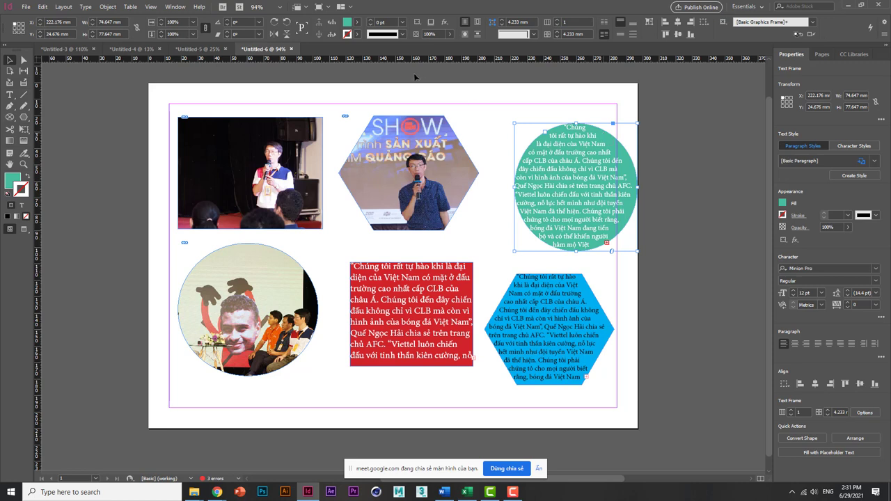
click(358, 22)
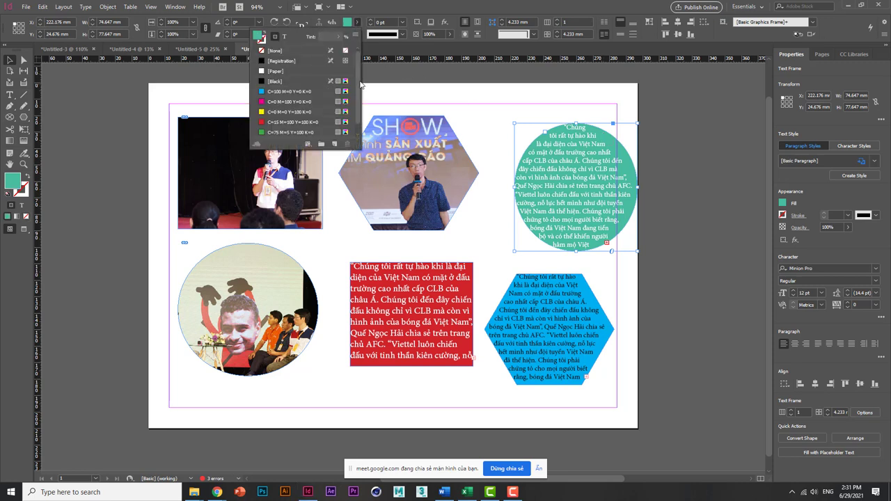
scroll(359, 91, down, 1)
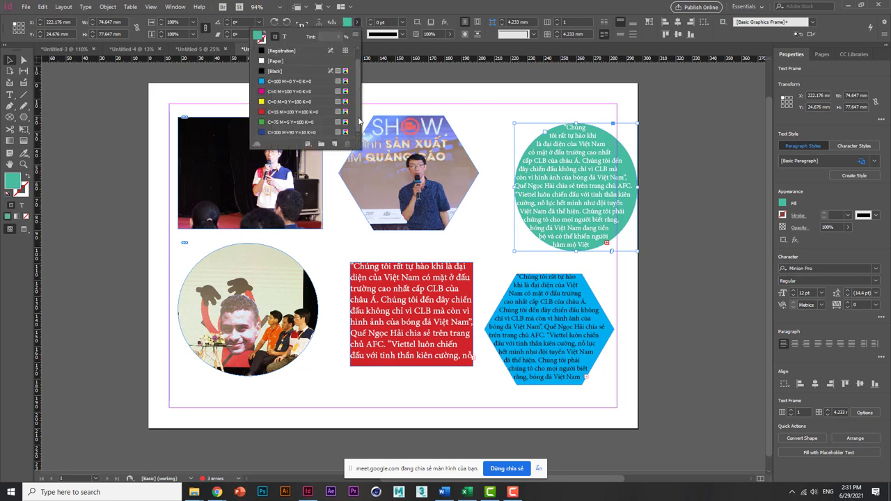
click(298, 133)
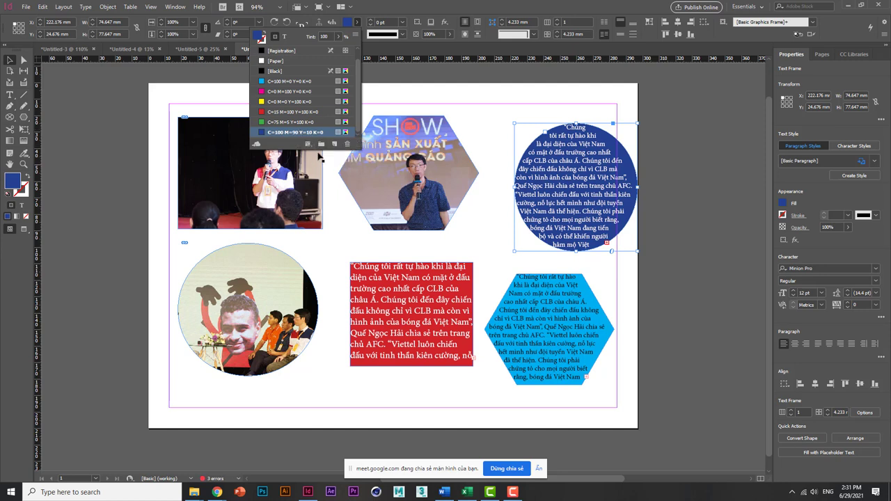
click(334, 143)
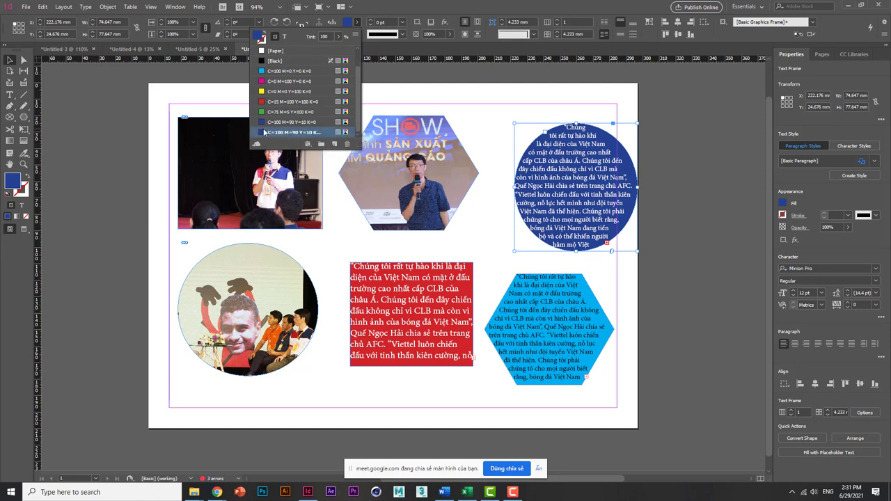
scroll(264, 133, up, 2)
key(Escape)
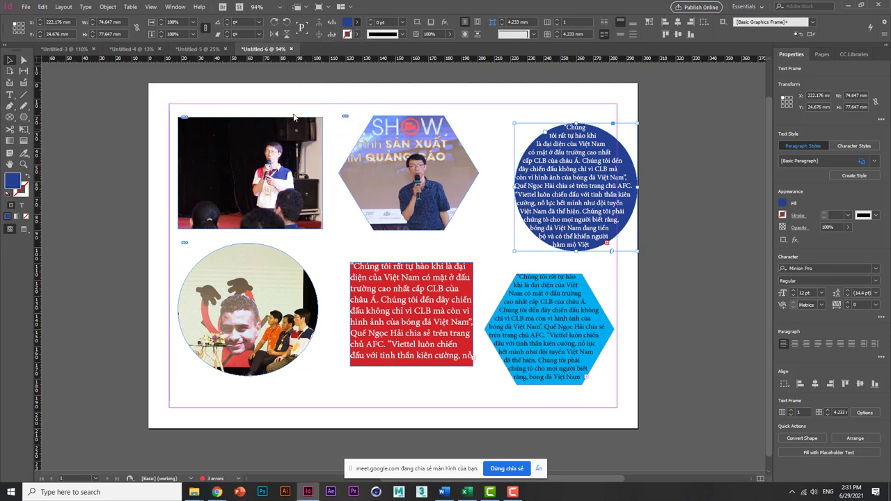
- Edit the circle's copied fill swatch to C=100 M=55 Y=90 K=34, apply it, and deselect the circle
double_click(351, 23)
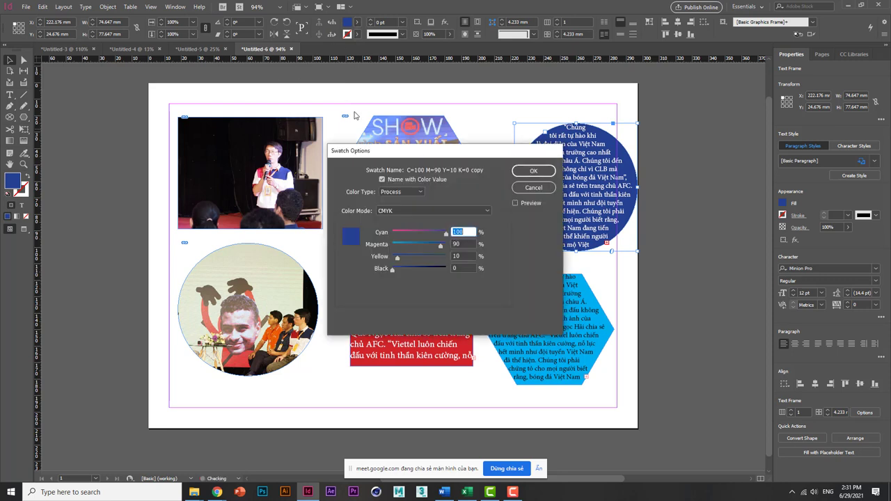
click(421, 246)
click(428, 257)
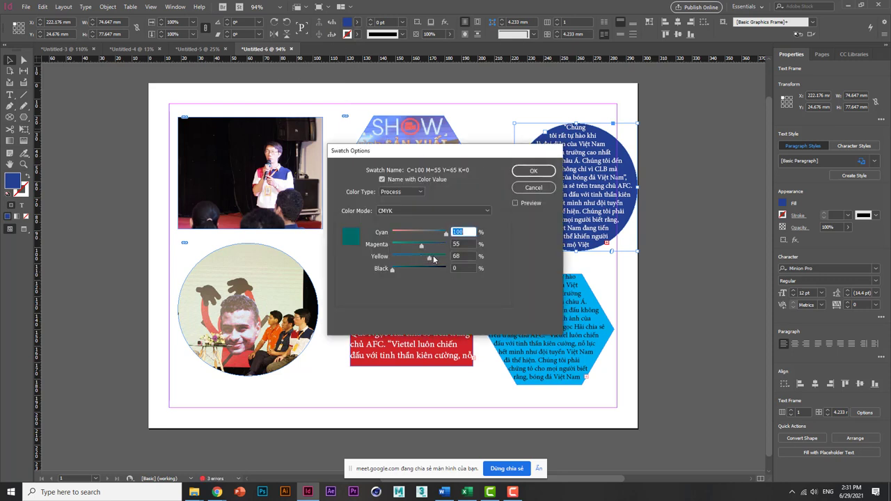
drag(433, 260, 441, 257)
drag(423, 270, 410, 270)
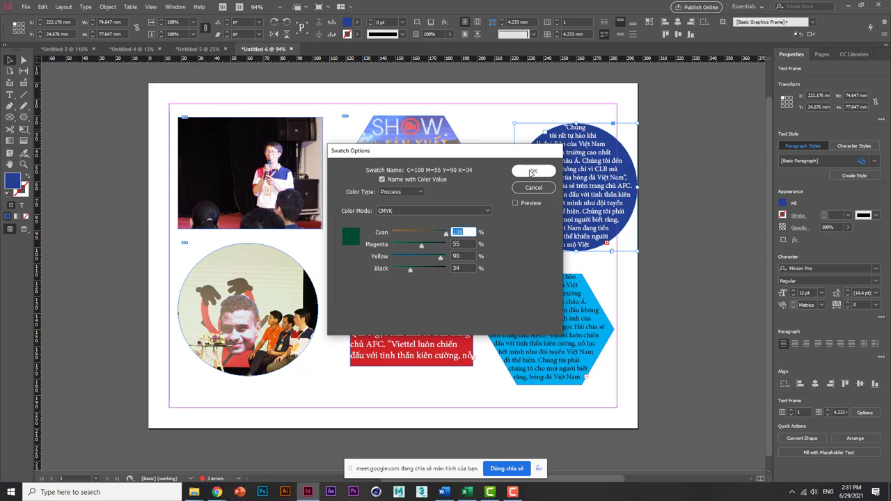
click(532, 171)
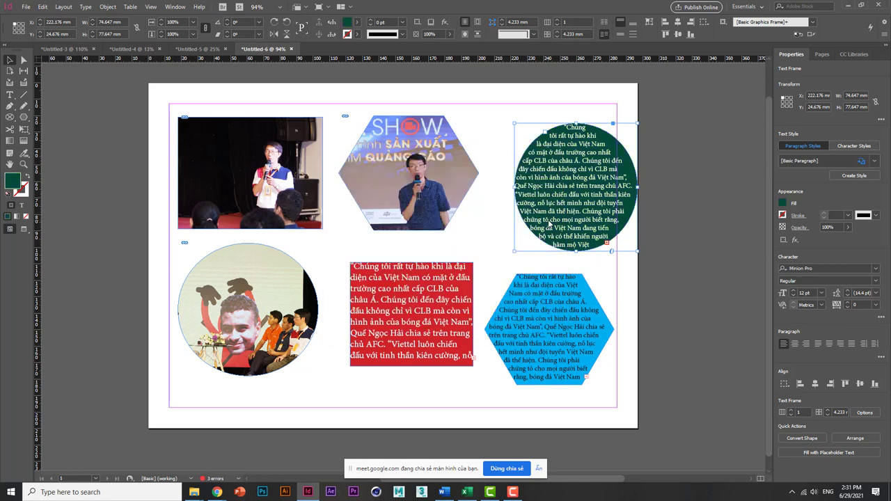
click(651, 299)
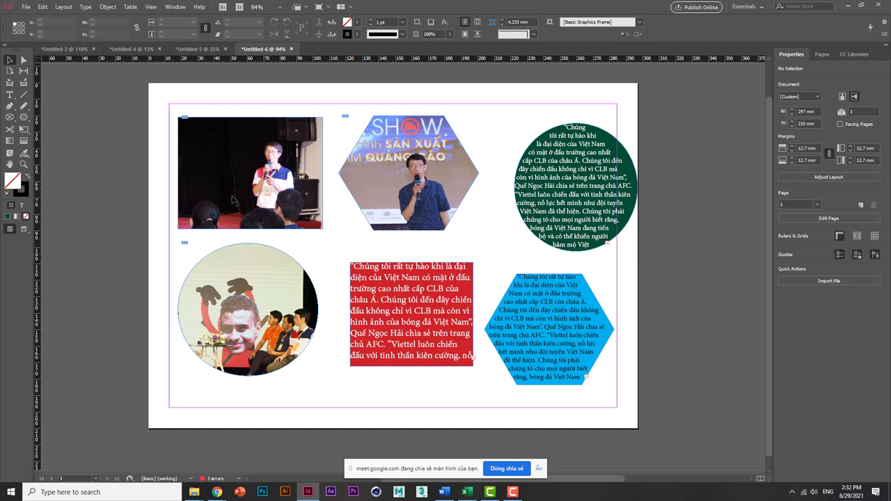
- Set the red rectangle's text frame inset spacing to 4 mm, linked equally on all four sides, and deselect it
click(376, 270)
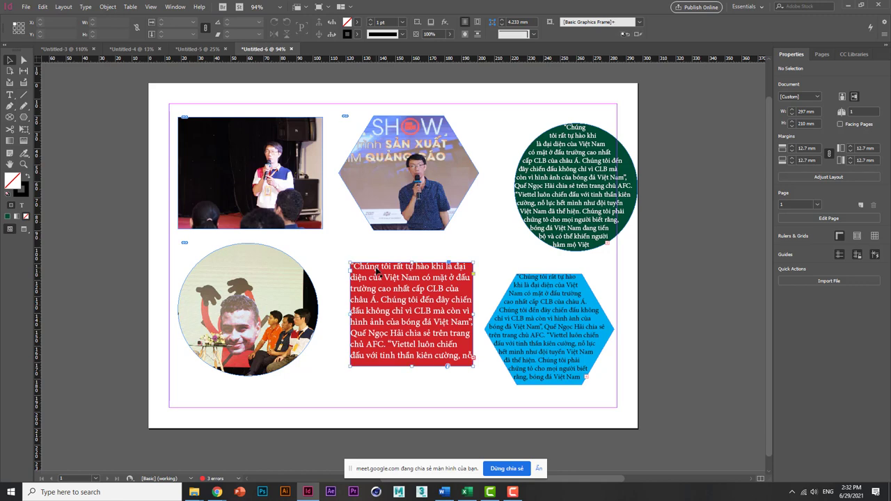
click(109, 7)
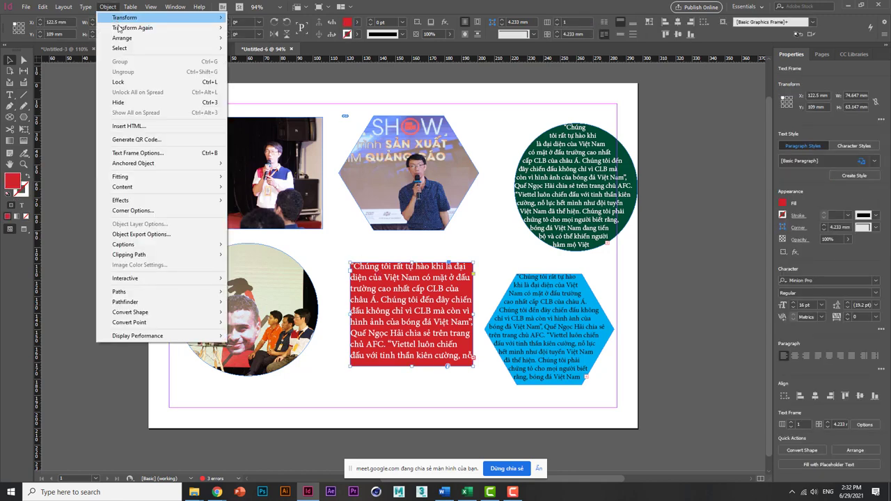
click(173, 153)
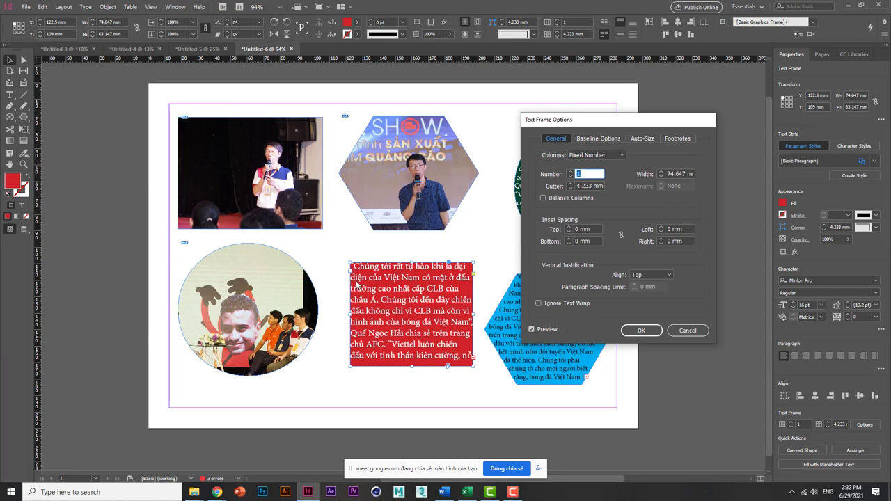
click(569, 228)
click(570, 229)
click(570, 228)
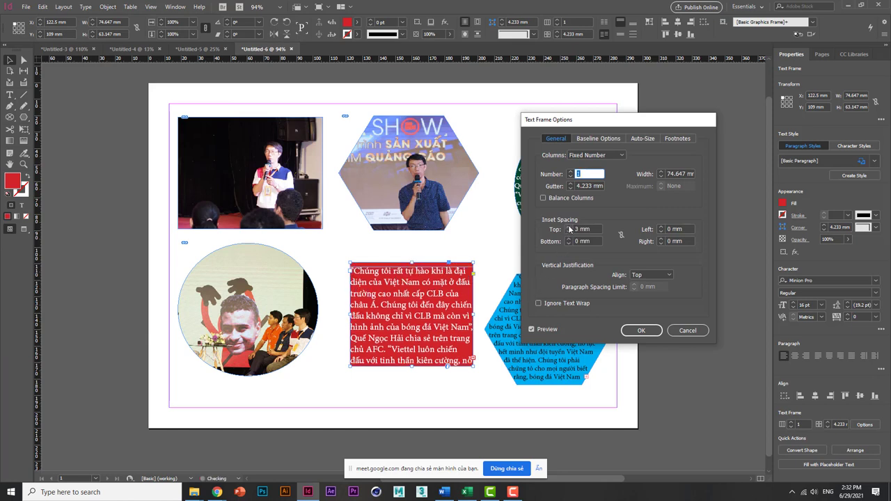
click(569, 231)
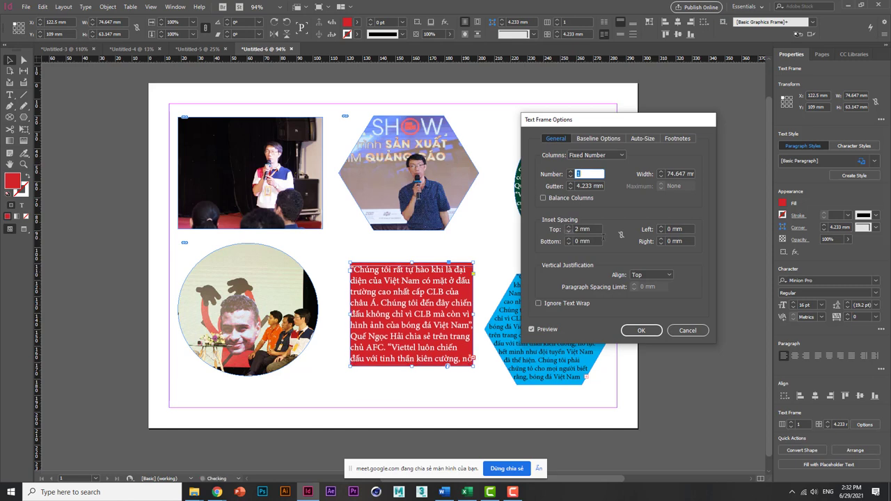
click(622, 235)
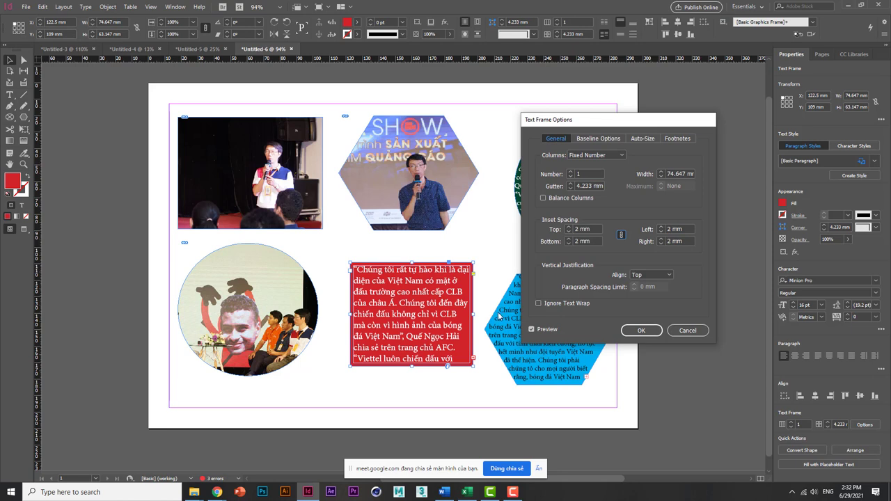
click(568, 227)
click(568, 227)
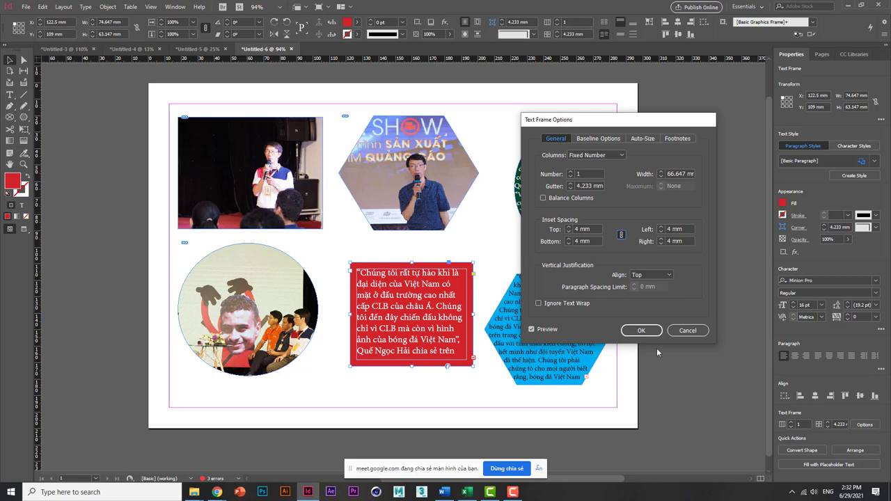
click(638, 331)
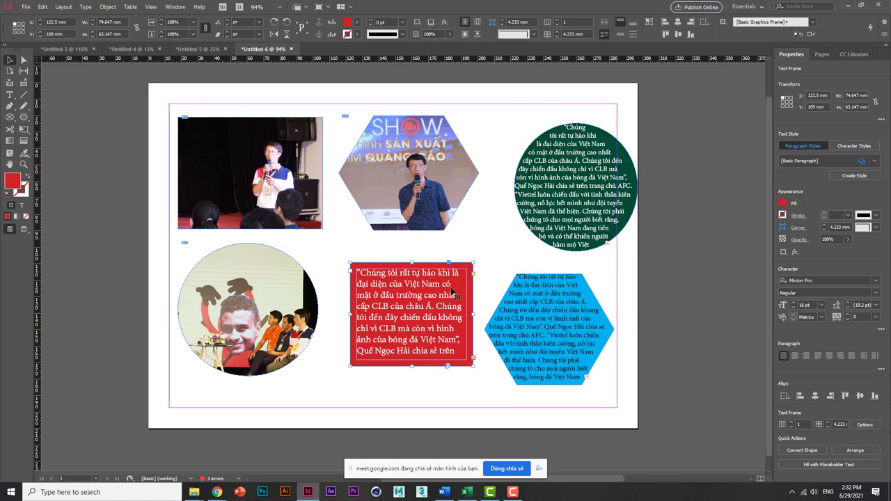
click(477, 258)
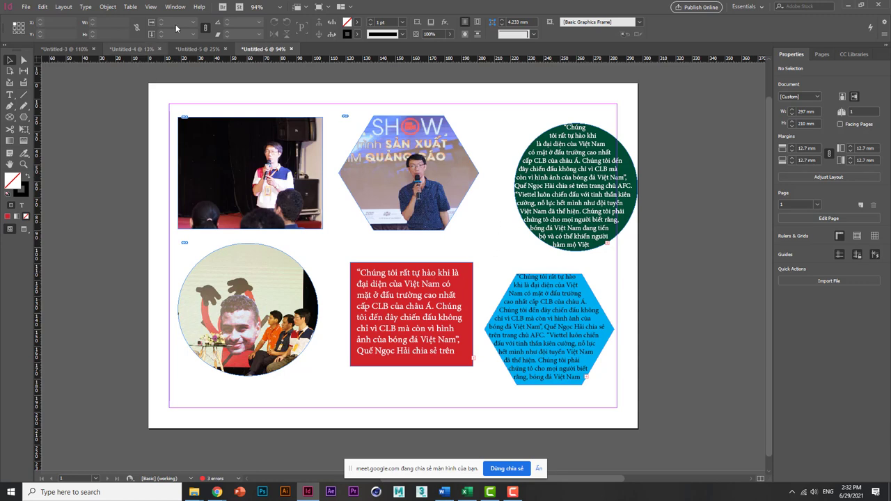
- Preview the page in Presentation screen mode and return to the normal view
click(151, 6)
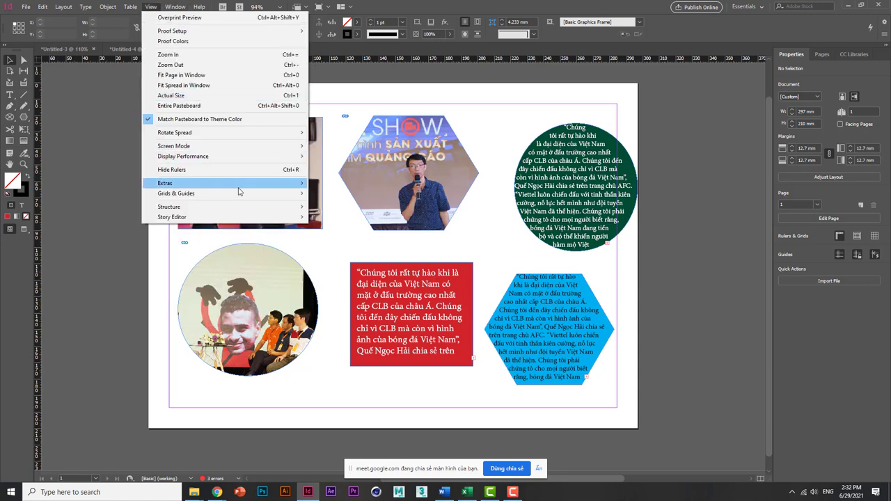
mouse_move(272, 146)
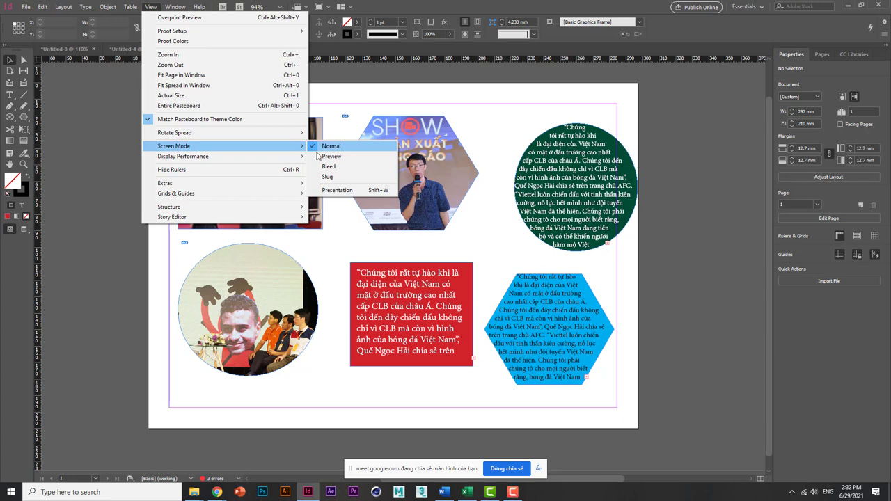
click(330, 191)
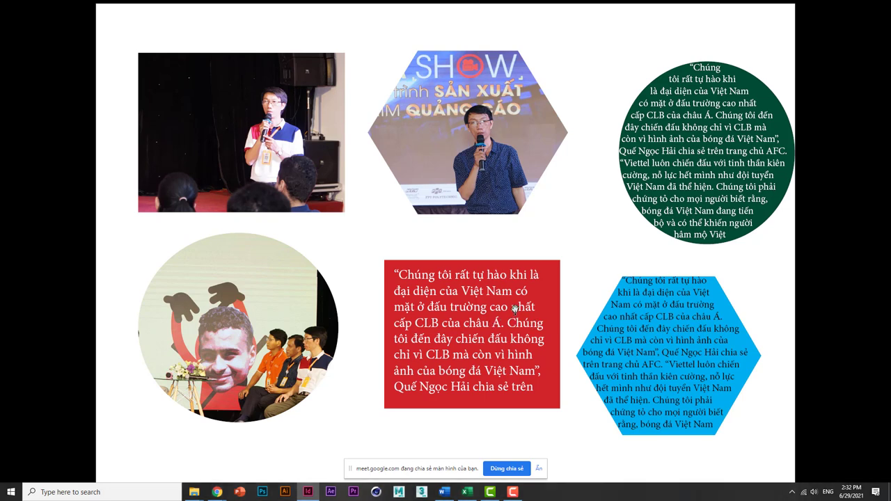
key(Escape)
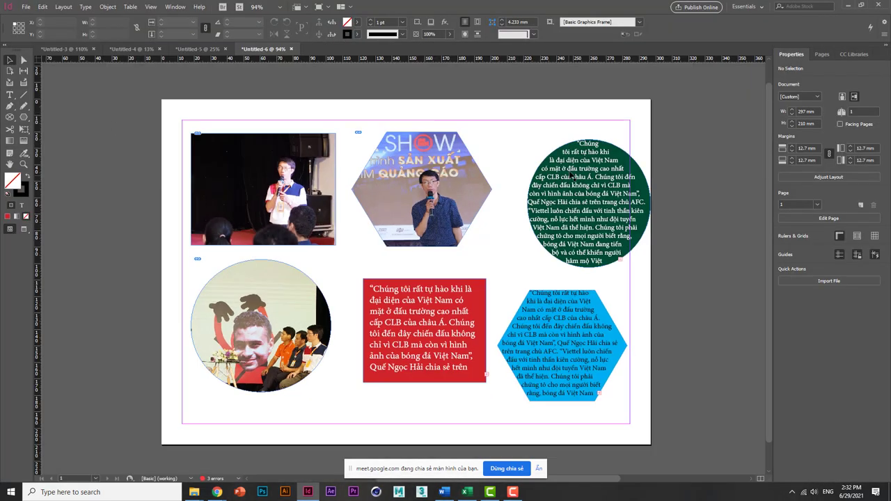
- Set the green circle's text frame inset spacing to 3 mm
click(566, 180)
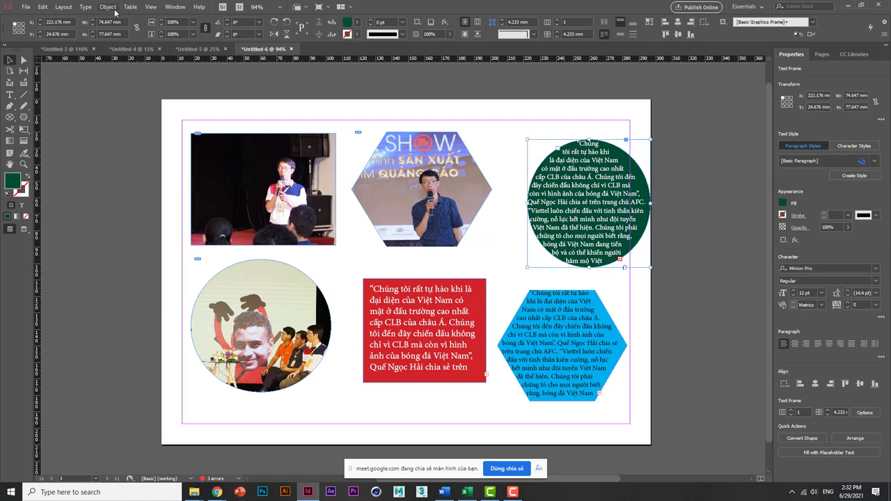
click(108, 6)
click(160, 153)
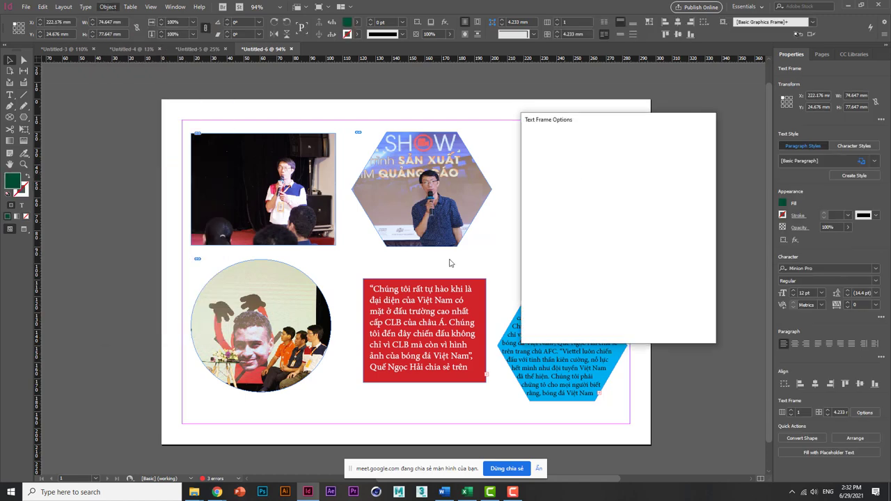
drag(583, 122, 803, 142)
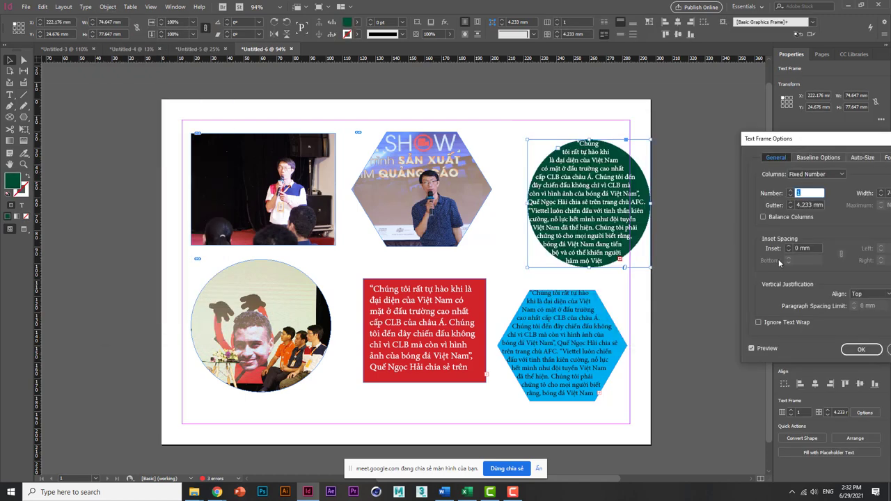
click(791, 247)
click(792, 247)
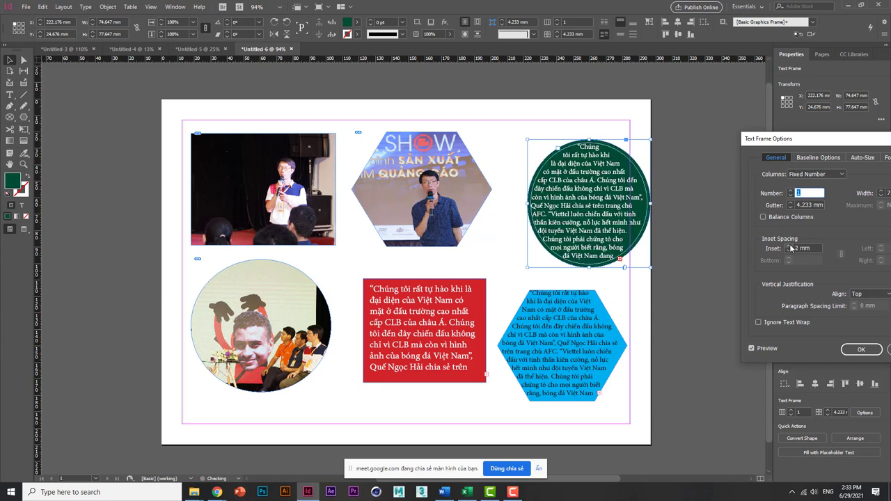
click(791, 247)
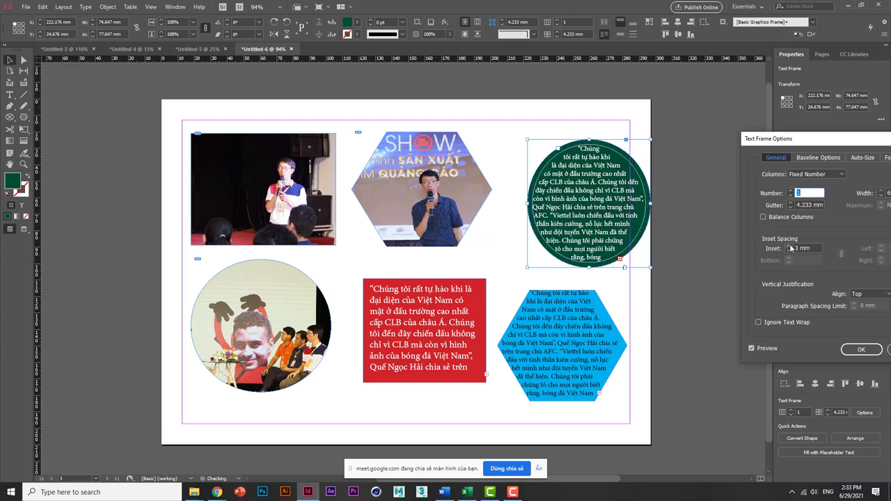
click(846, 350)
- Enlarge the red text rectangle to about 94 by 119 mm and move it up to about X 94, Y 70 mm
click(458, 332)
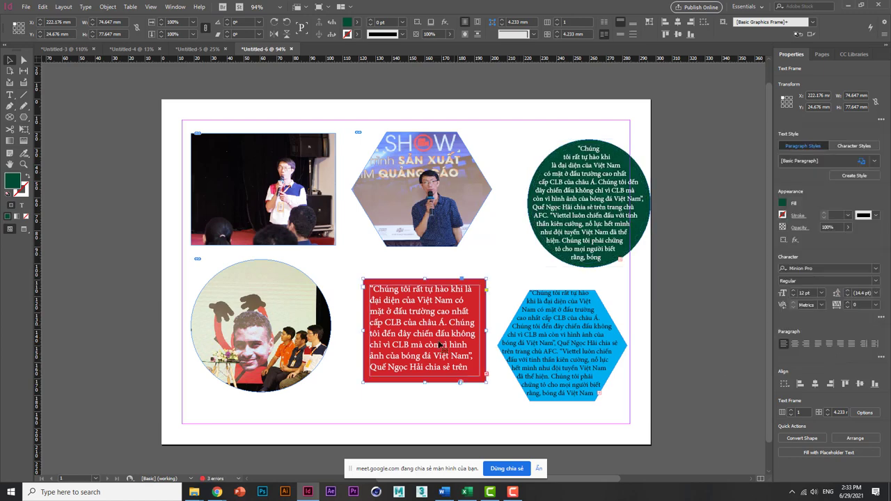
drag(362, 385, 339, 402)
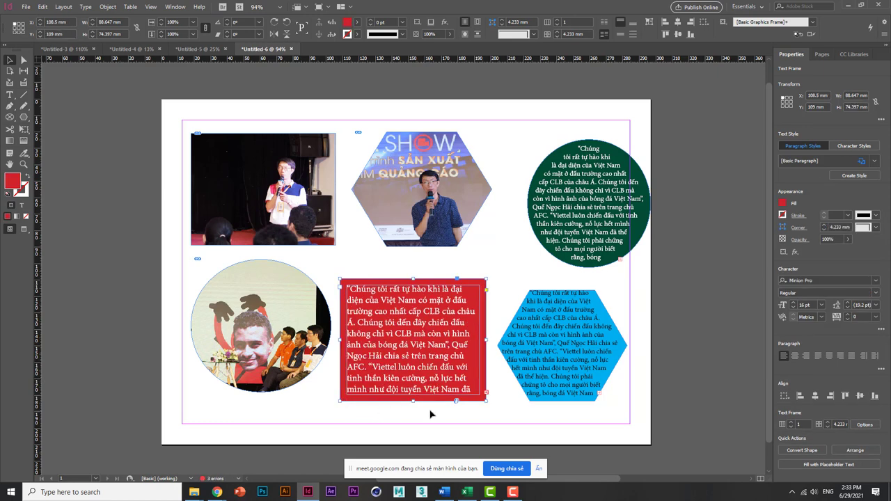
drag(407, 413, 409, 446)
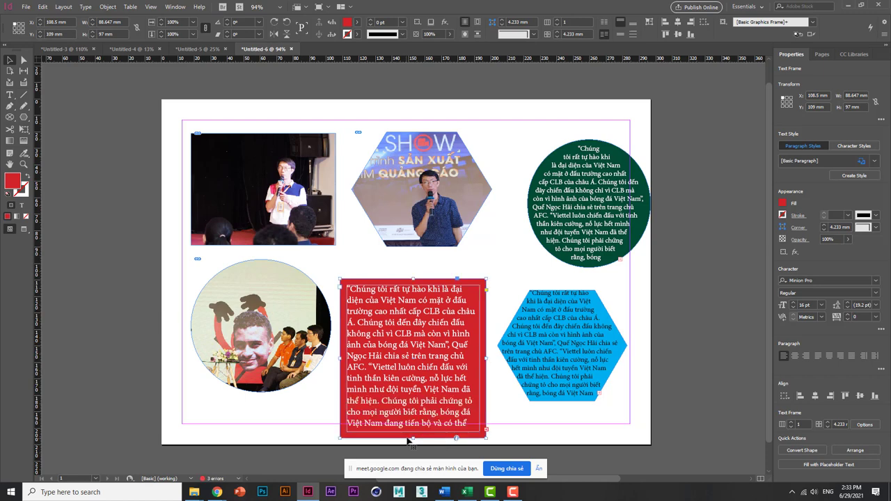
drag(416, 393, 394, 328)
drag(462, 374, 471, 411)
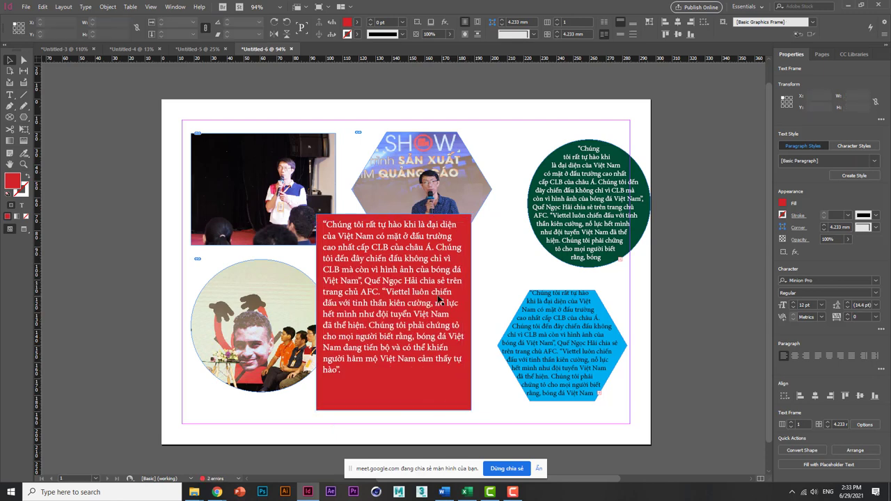
- Set the red rectangle's vertical justification to Center in its text frame options
click(107, 6)
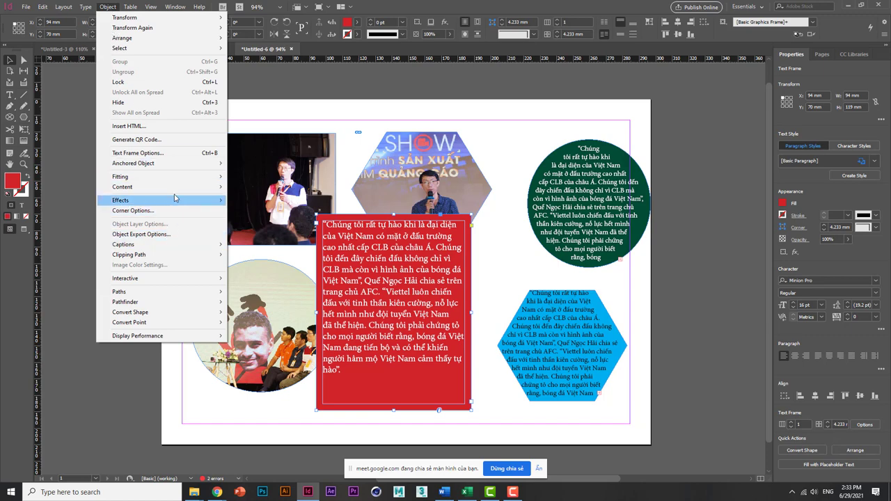
click(180, 153)
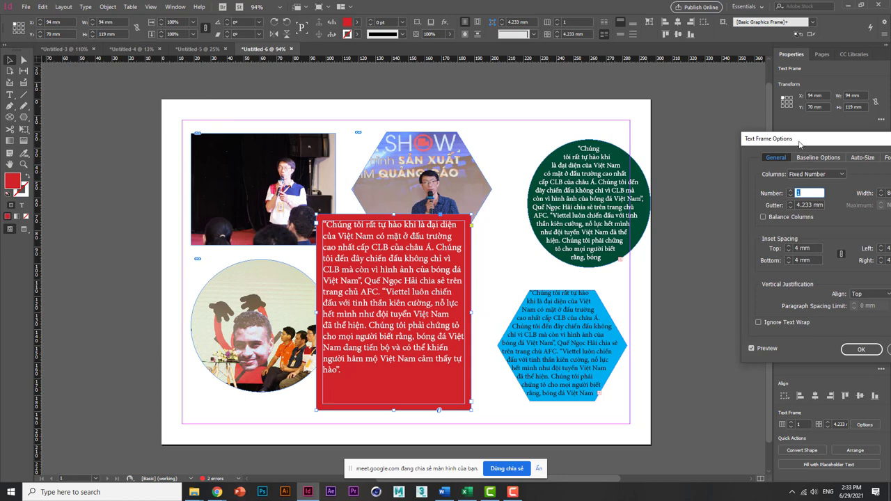
drag(801, 138, 581, 130)
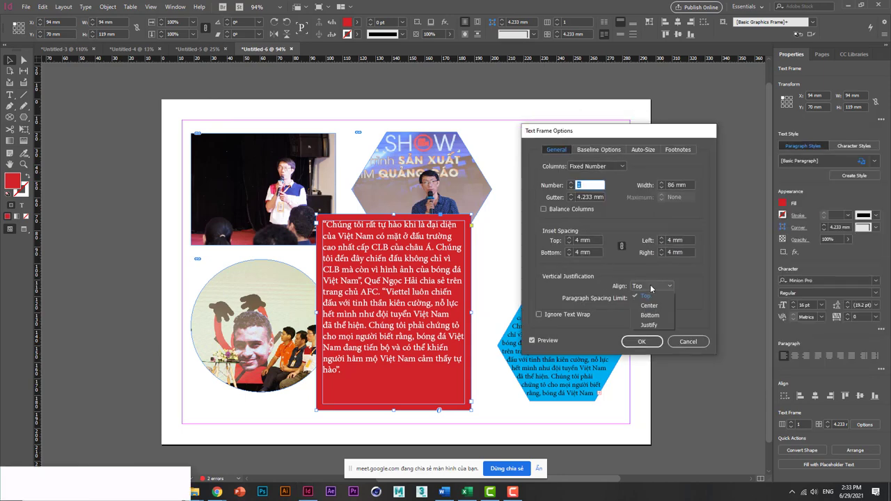
click(651, 286)
click(654, 307)
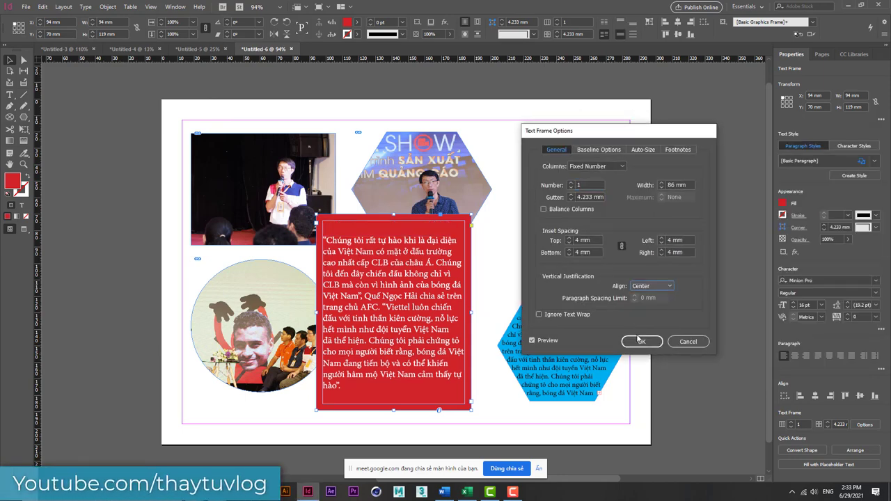
click(641, 341)
- Enlarge the green text circle to about 95 by 90 mm and move it inward to about X 187, Y 12 mm
click(583, 224)
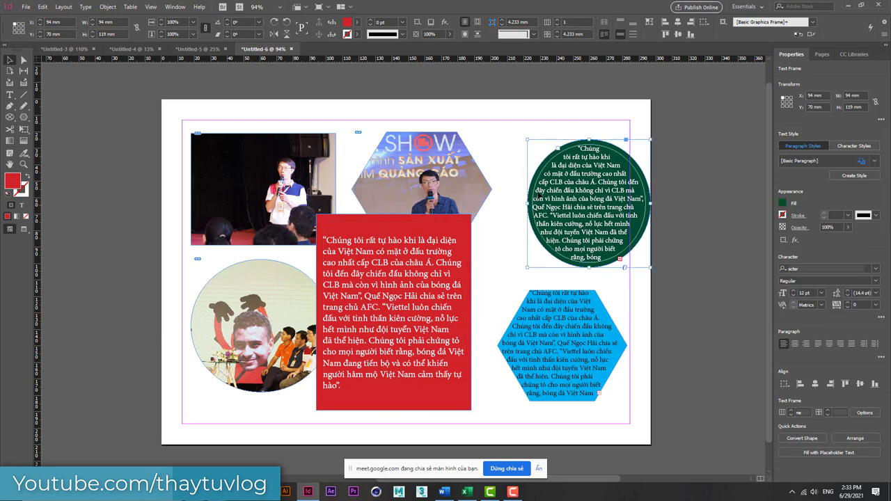
drag(582, 224, 547, 203)
drag(613, 248, 648, 266)
drag(577, 235, 539, 240)
- Set the green circle's vertical justification to Center in its text frame options
click(108, 7)
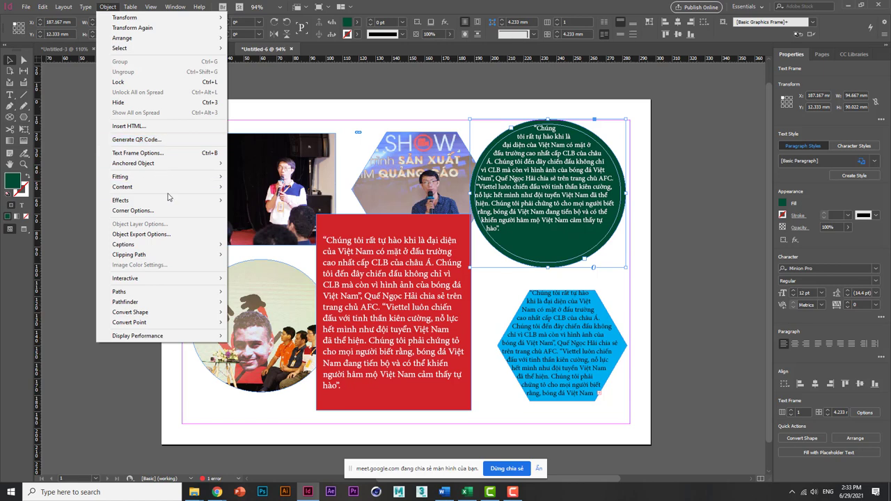
click(174, 152)
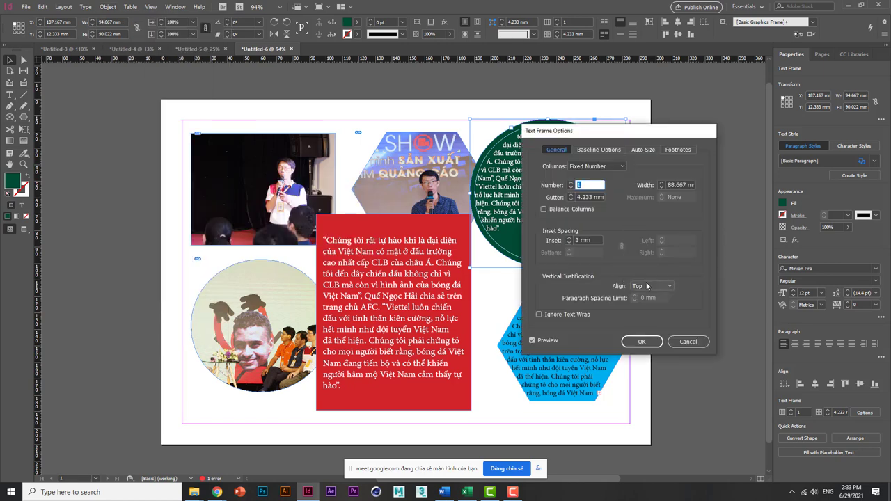
click(652, 286)
click(651, 306)
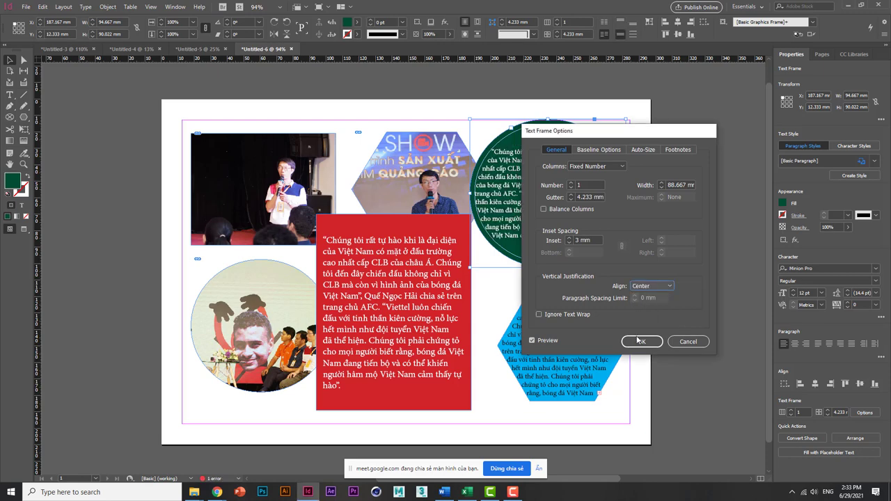
click(637, 342)
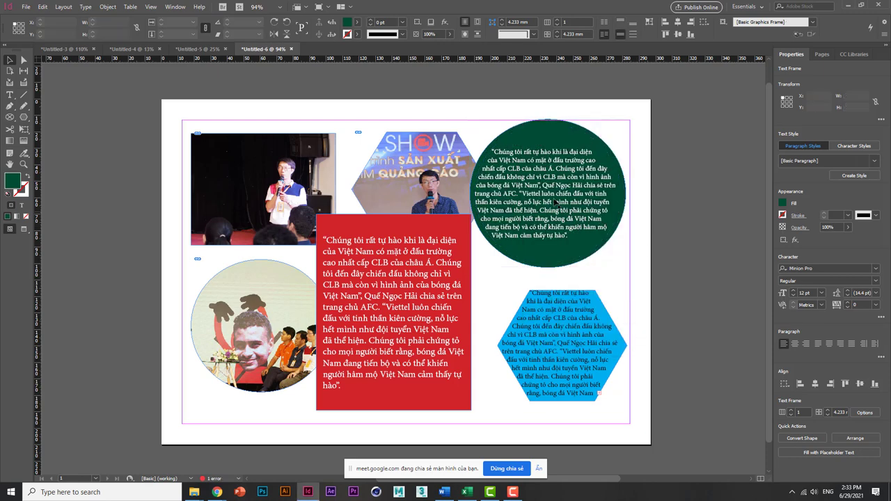
- Justify all the text in the green circle with the last line aligned left, and leave text editing
double_click(538, 185)
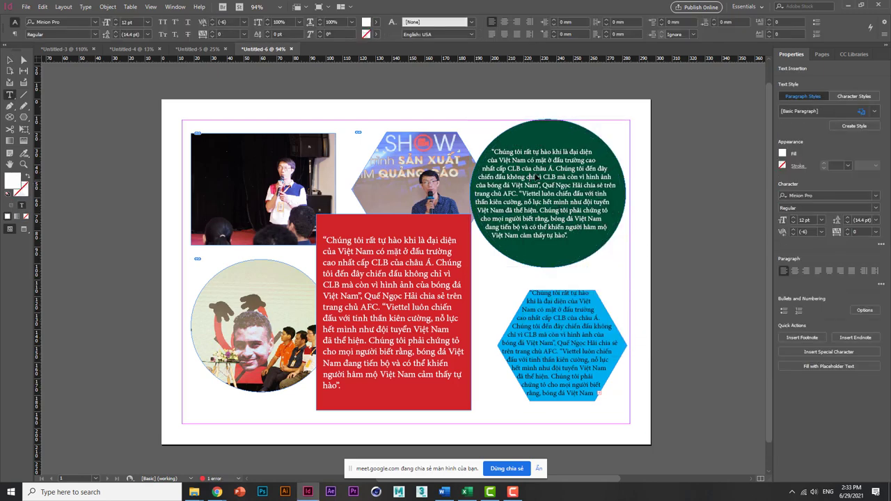
key(ctrl+a)
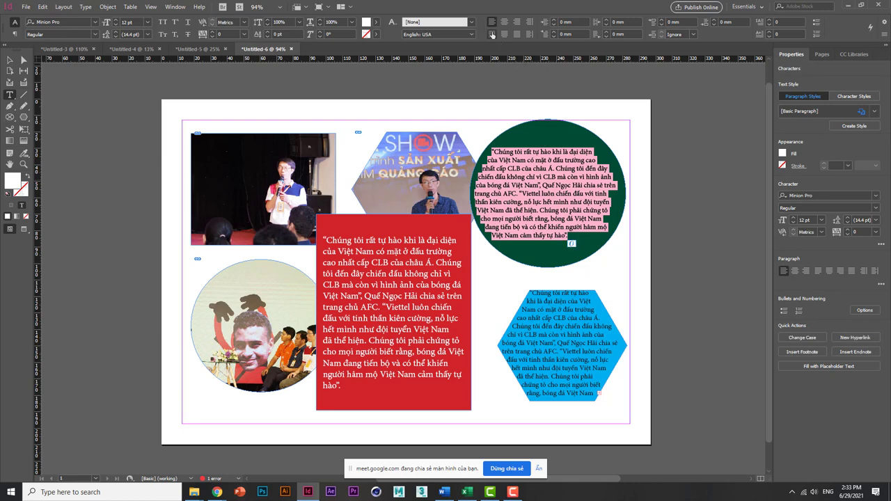
click(492, 34)
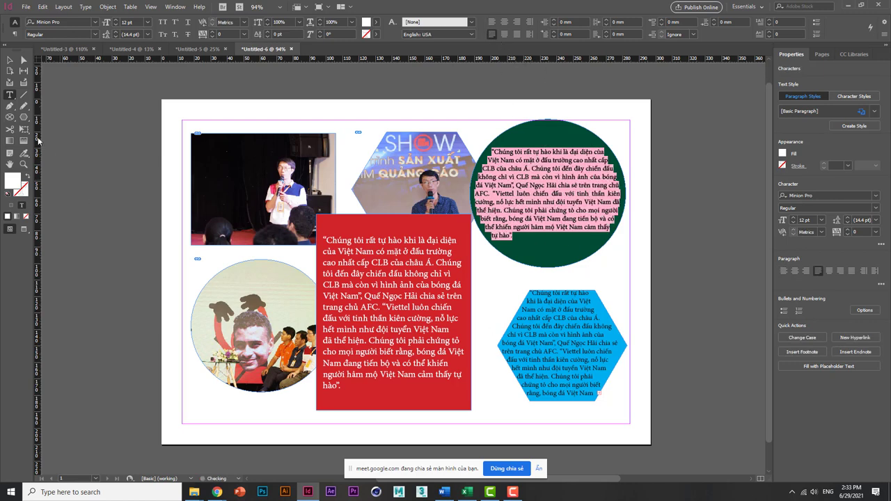
click(11, 72)
click(431, 295)
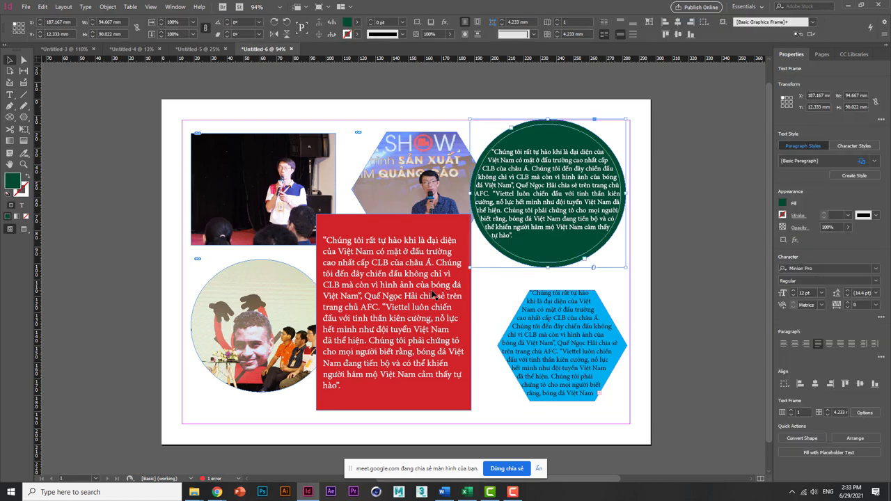
key(Escape)
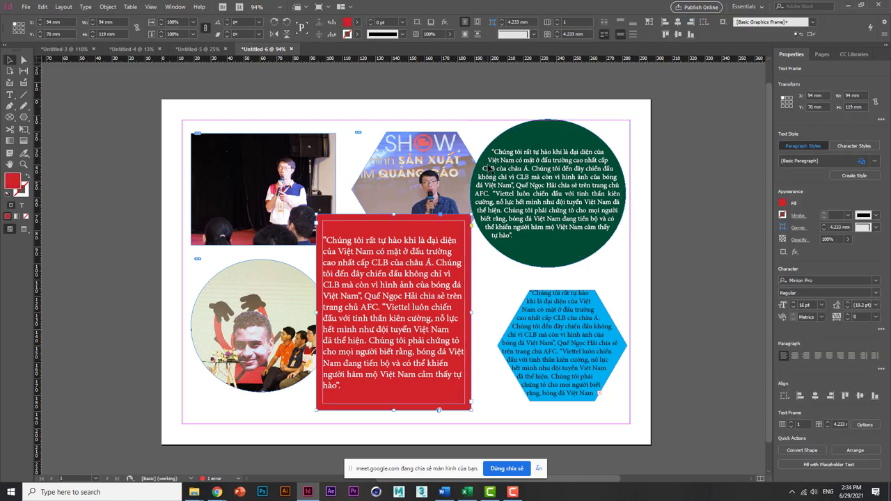
click(10, 95)
drag(333, 241, 388, 318)
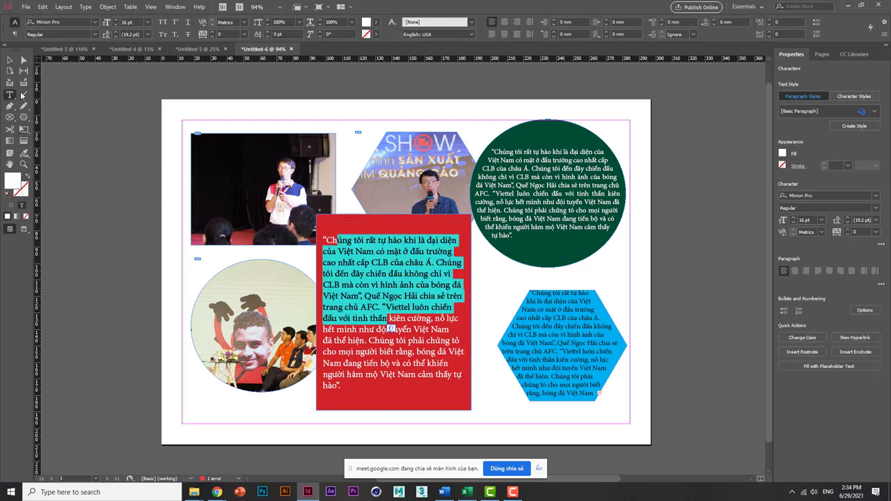
click(14, 64)
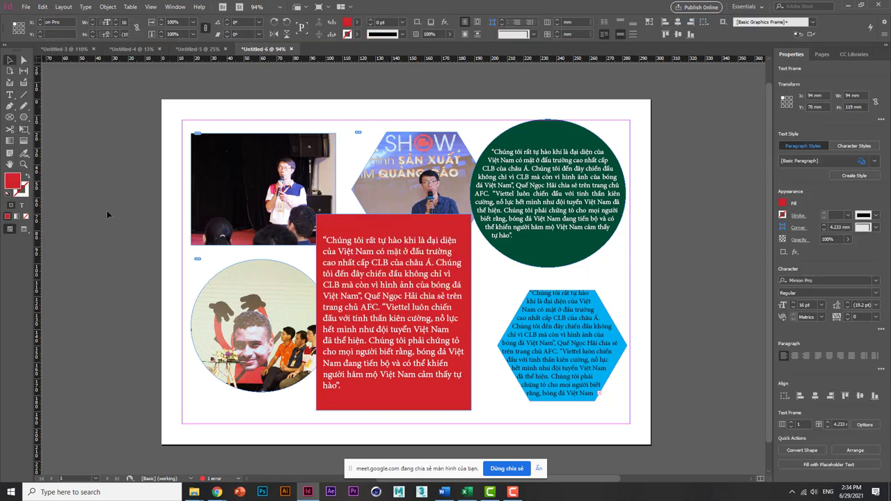
click(107, 210)
- Move the red rectangle to about X 77, Y 105 mm and the hexagon photo over the green circle at about X 132, Y 9.5 mm
drag(378, 306, 350, 363)
drag(423, 187, 410, 205)
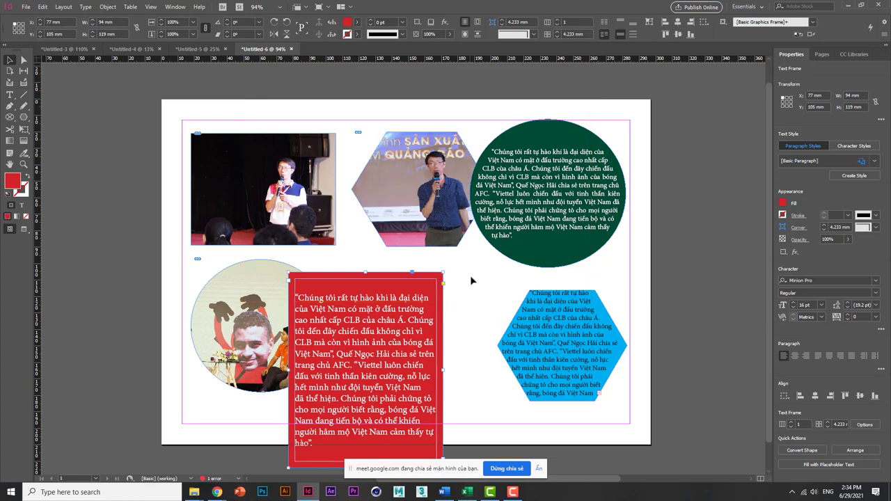
drag(405, 156, 430, 146)
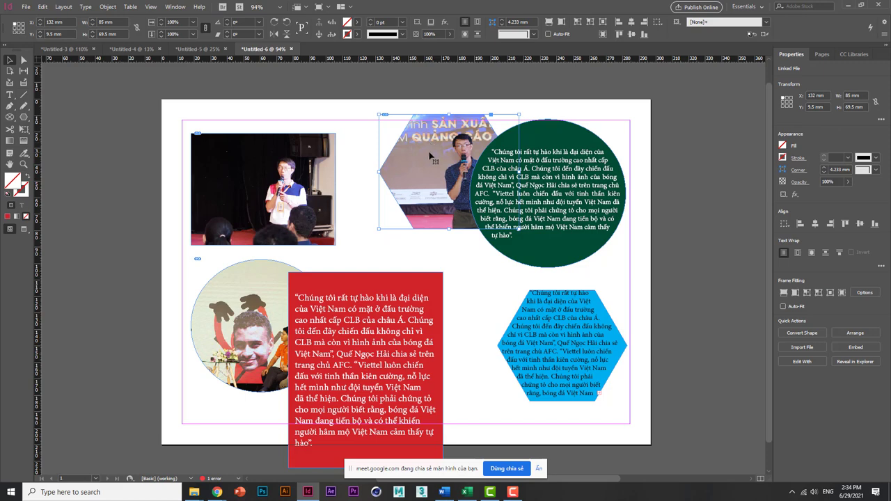
- Bring the hexagon photo to the front, above the green text circle
click(104, 8)
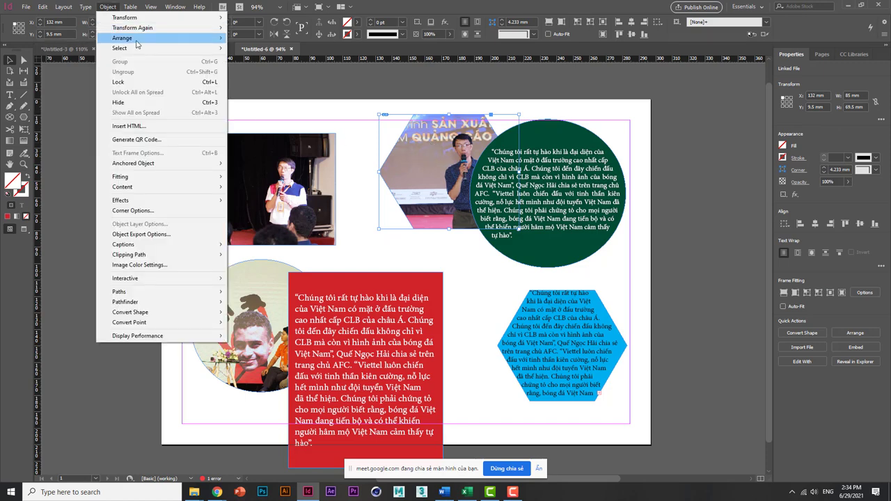
mouse_move(139, 39)
click(248, 40)
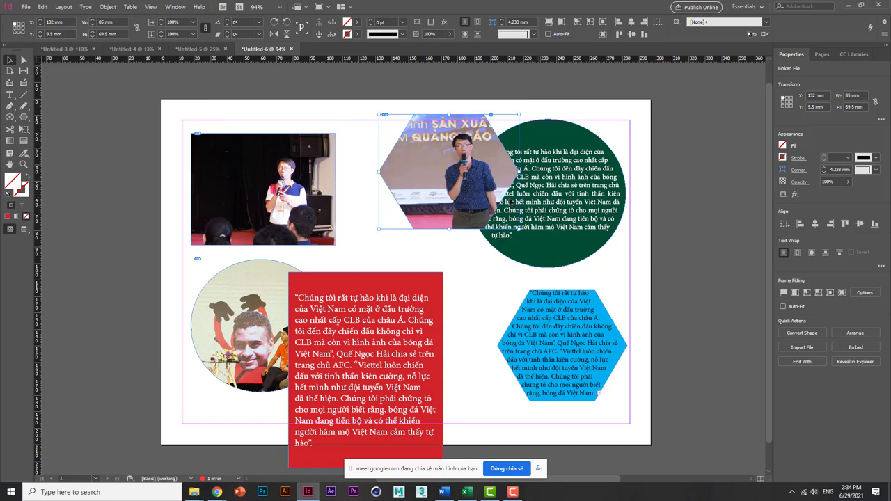
- Wrap the green circle's text around the hexagon photo's object shape with a 3 mm offset
click(175, 7)
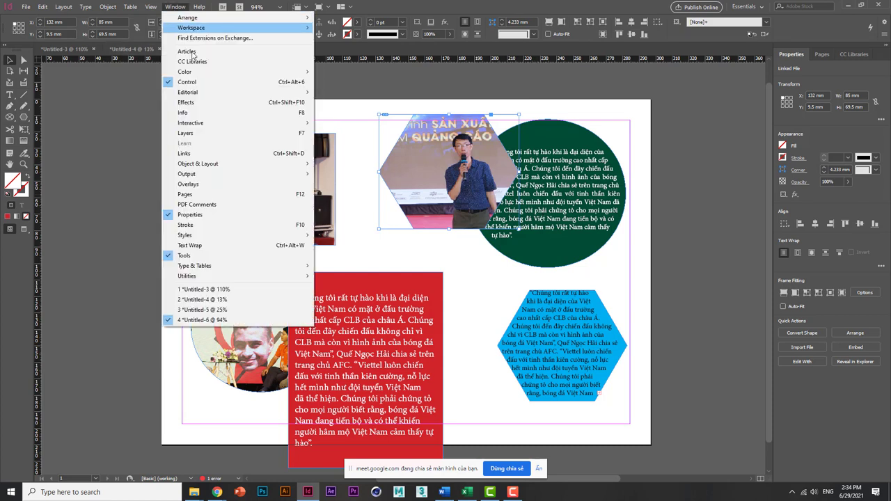
click(251, 246)
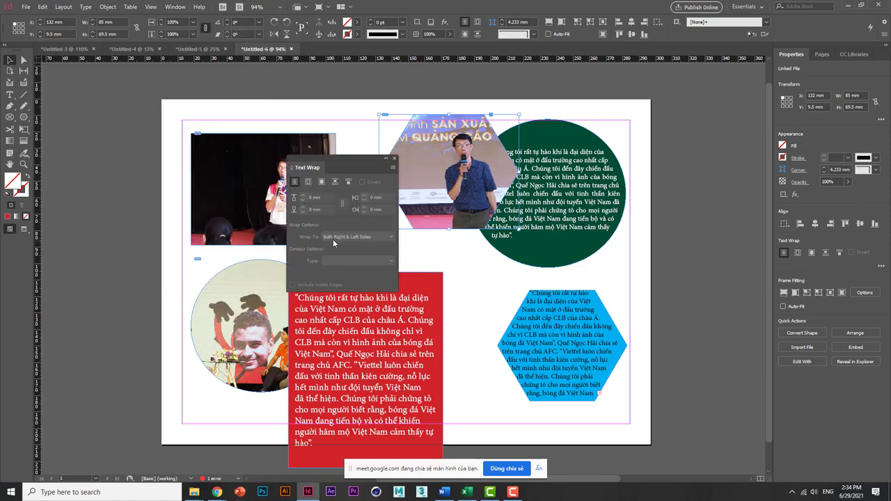
click(308, 181)
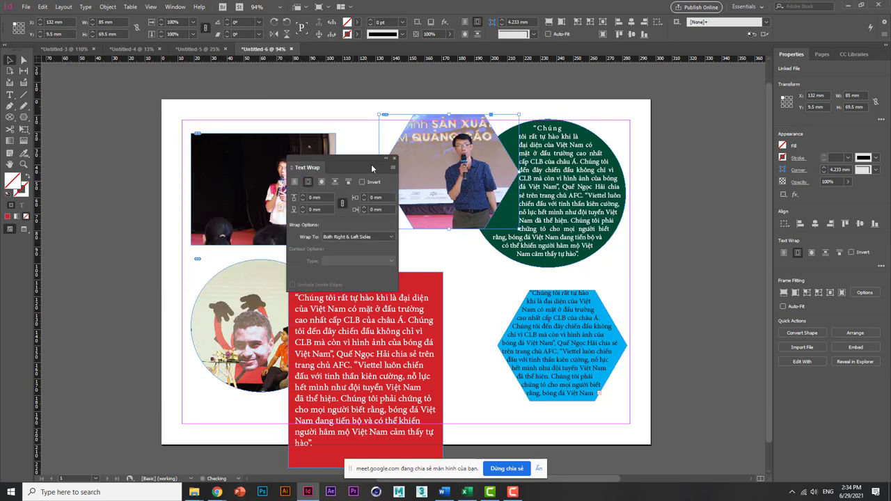
click(322, 182)
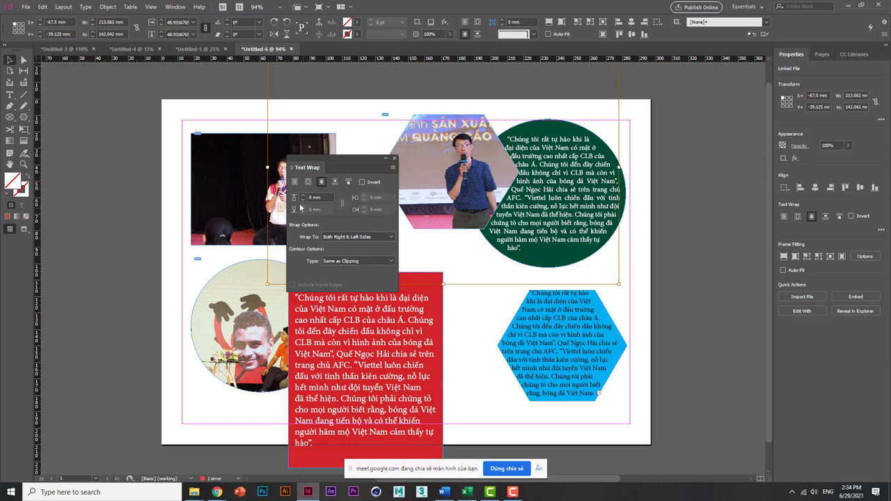
click(304, 198)
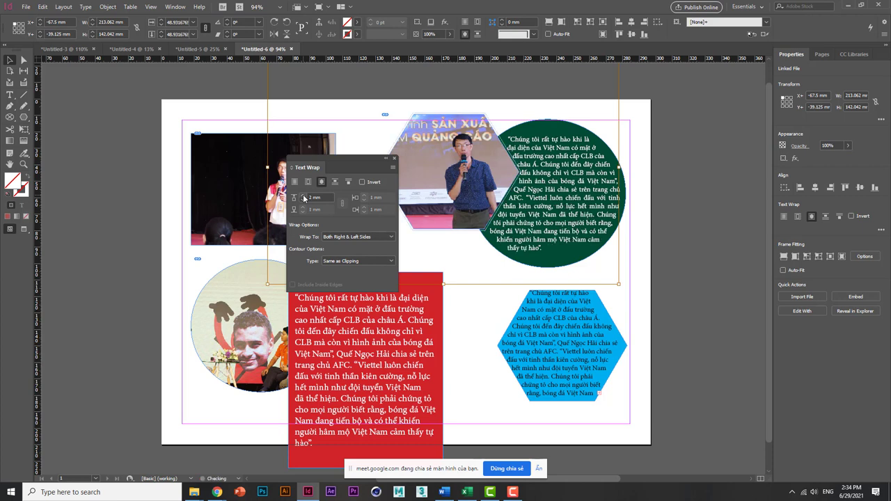
click(303, 197)
click(304, 198)
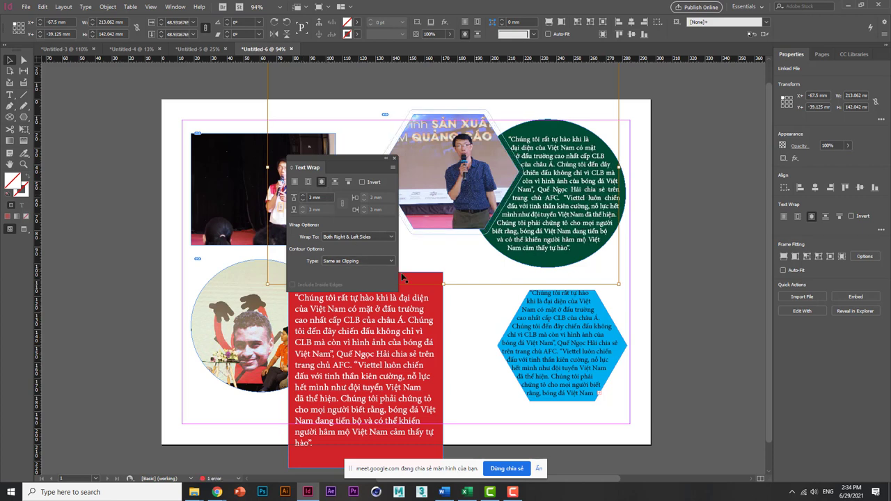
- Wrap the red rectangle's text around the circular photo's object shape with a 3 mm offset, after trying the bounding box wrap
drag(322, 163, 439, 155)
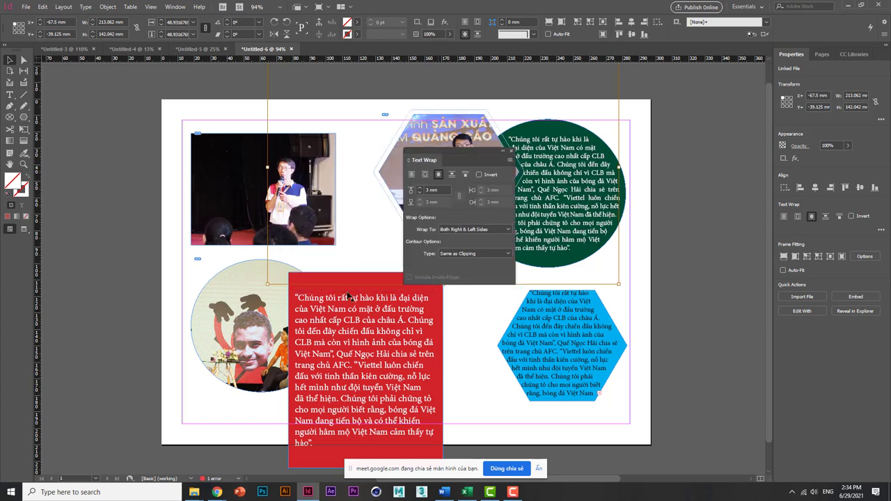
click(254, 301)
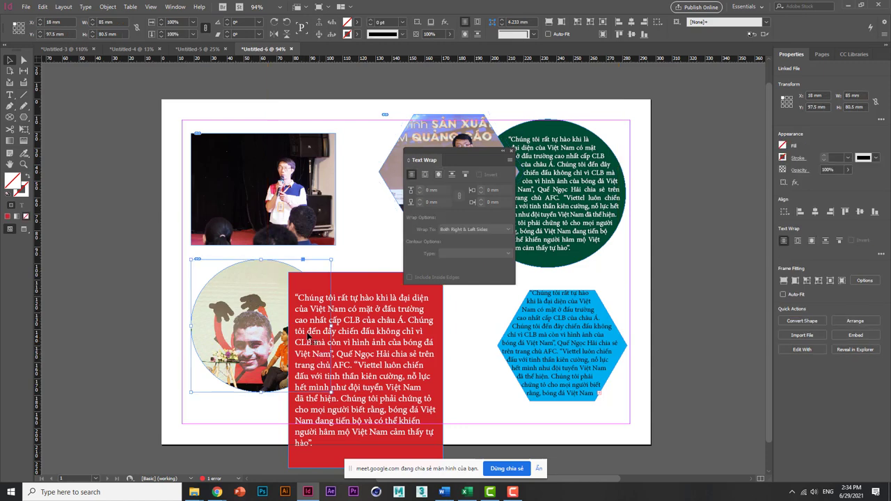
click(437, 177)
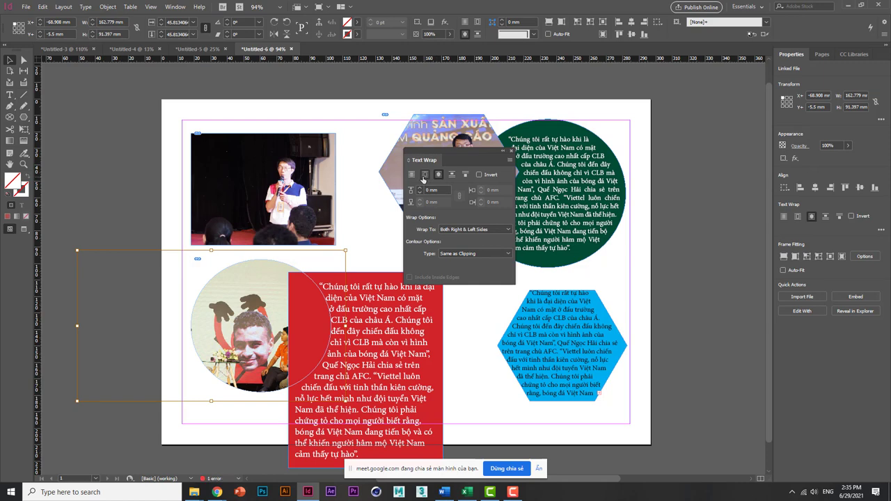
click(424, 176)
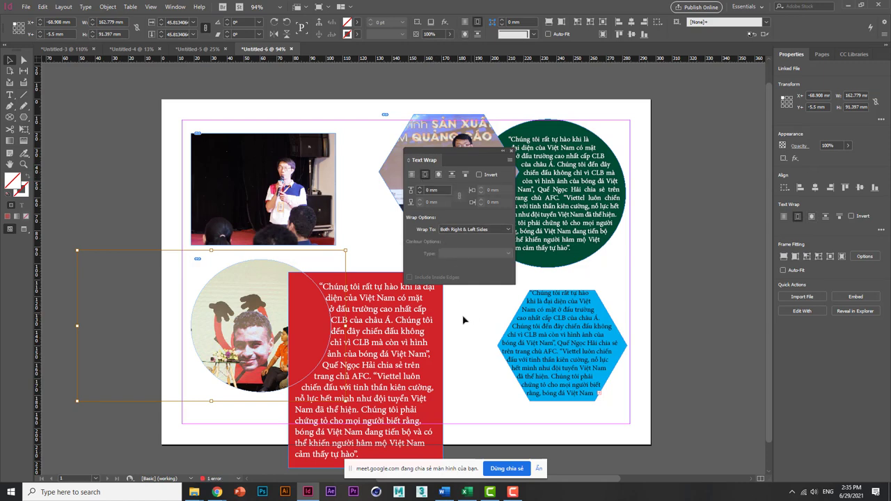
key(Escape)
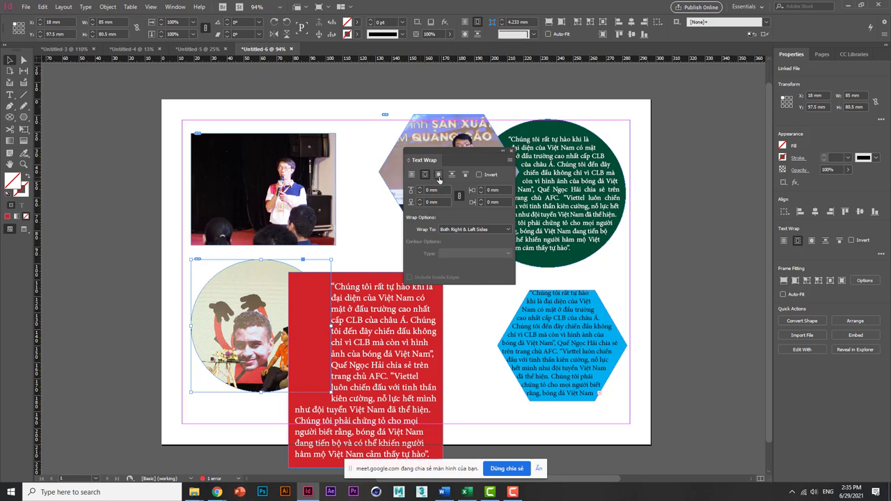
click(438, 174)
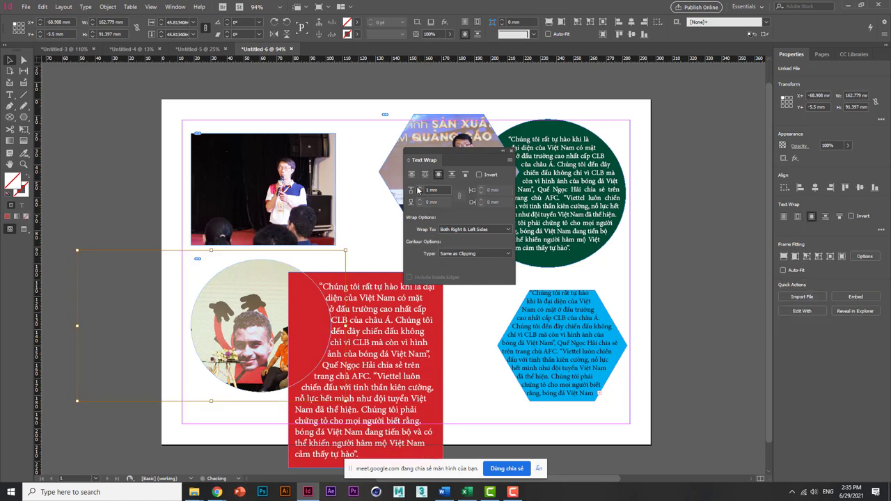
click(418, 188)
click(418, 188)
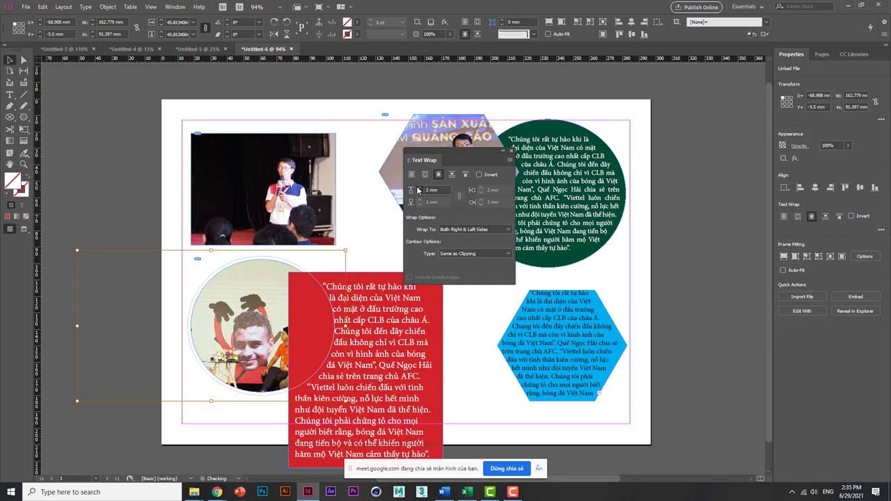
click(143, 278)
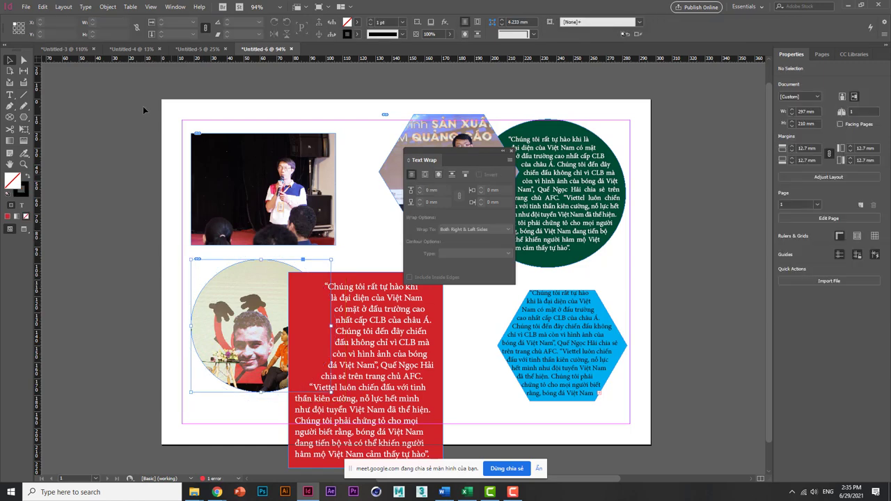
- Bring the circular photo in front of the red rectangle, then close the text wrap settings and deselect everything
click(108, 6)
mouse_move(209, 38)
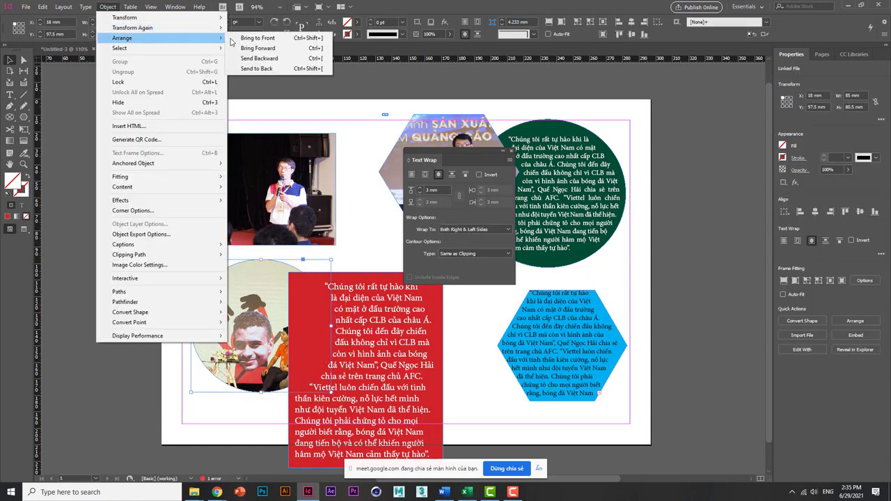
click(297, 40)
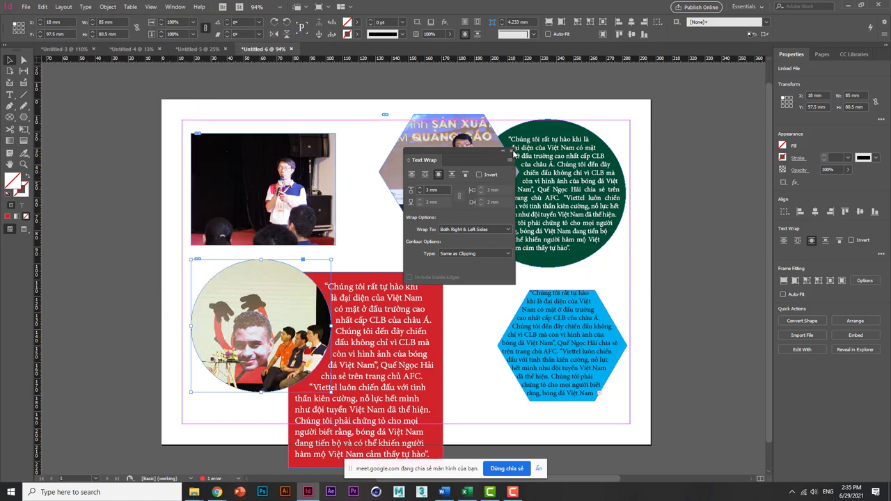
click(512, 151)
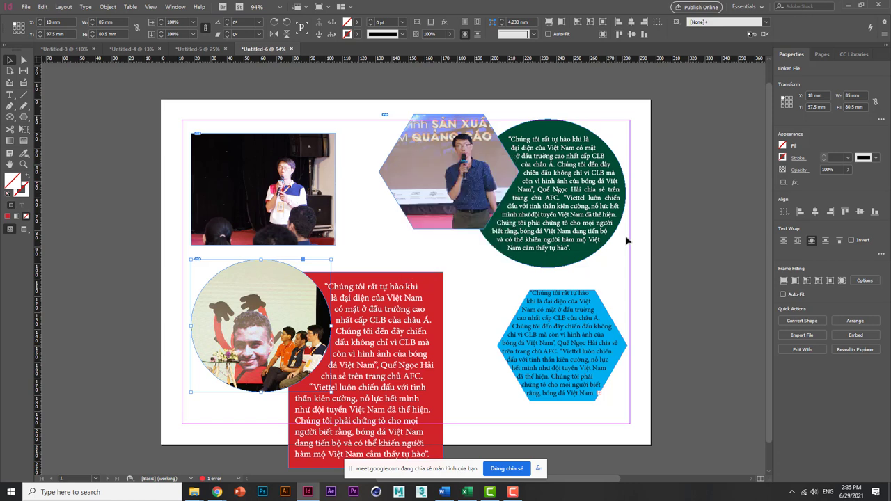
click(672, 239)
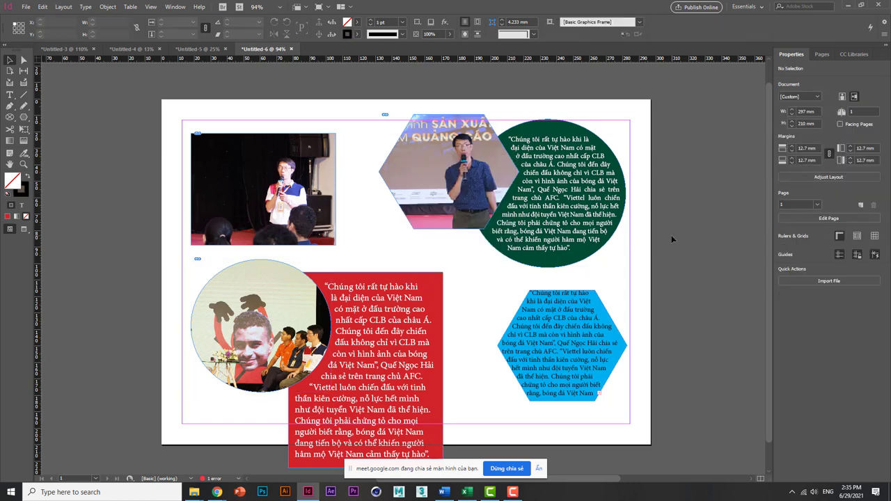